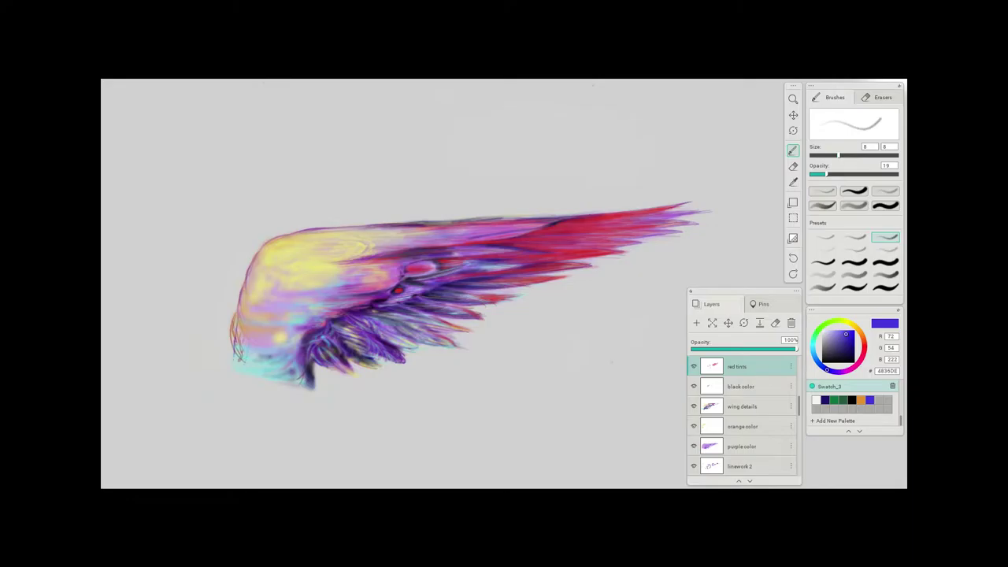
- Mix the light yellow F5F760 and store it as a new swatch in the Swatch_3 palette
scroll(495, 284, "up", 7)
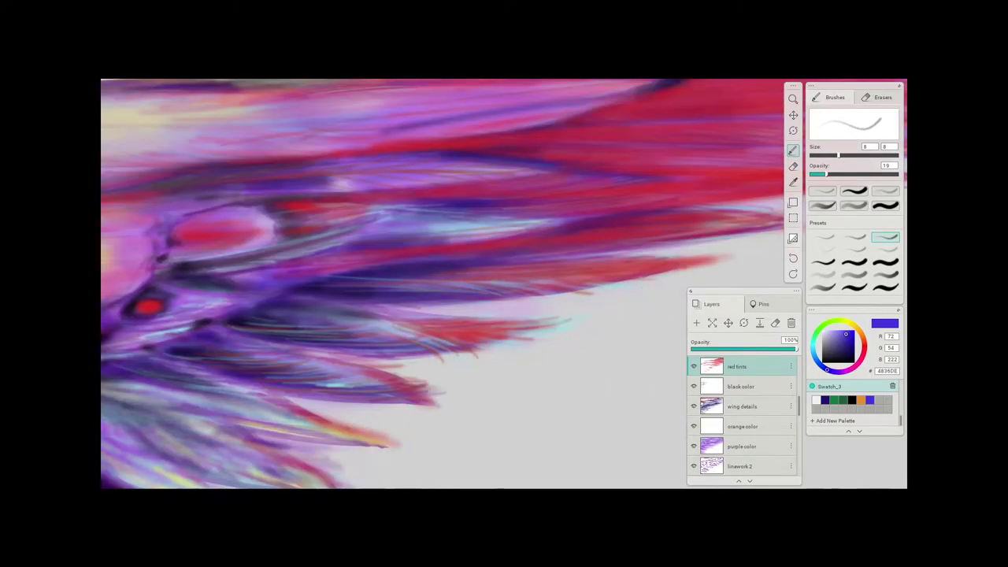
scroll(441, 284, "down", 5)
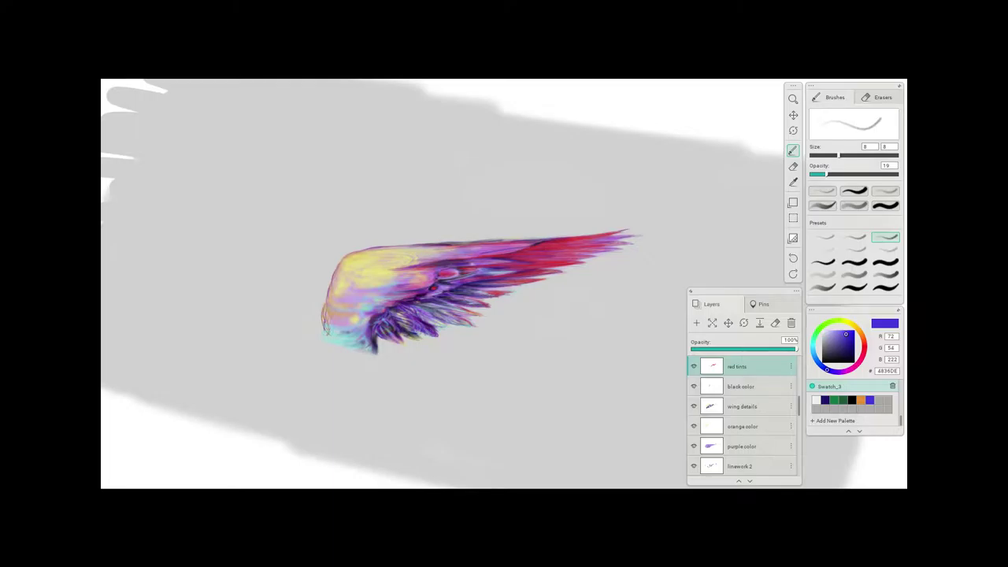
scroll(501, 256, "up", 5)
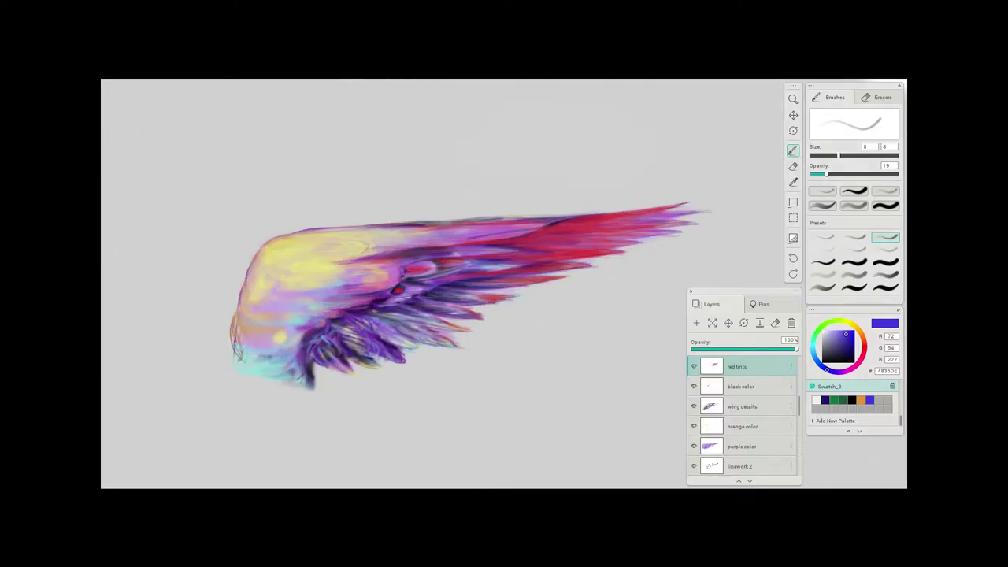
scroll(451, 315, "up", 2)
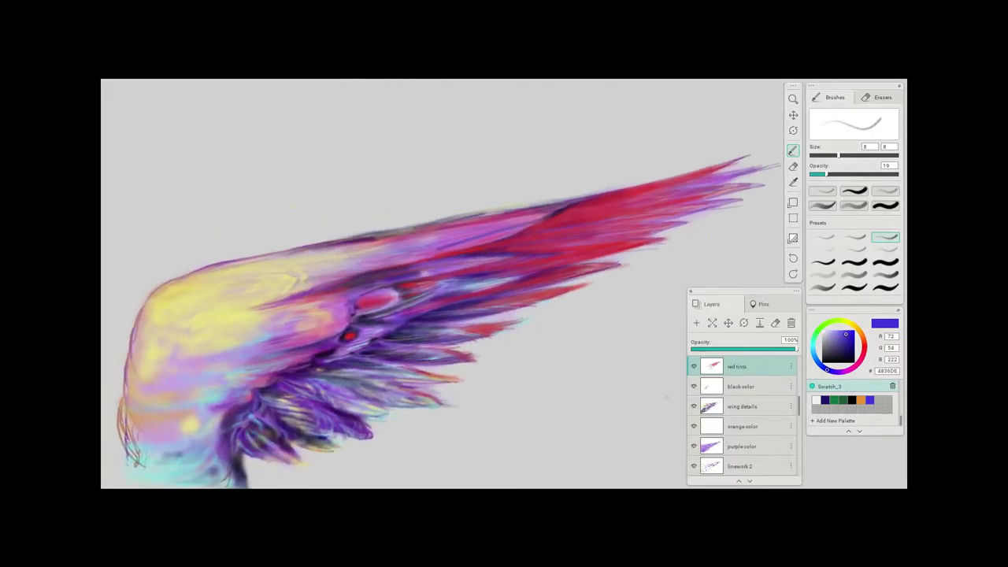
scroll(426, 310, "right", 3)
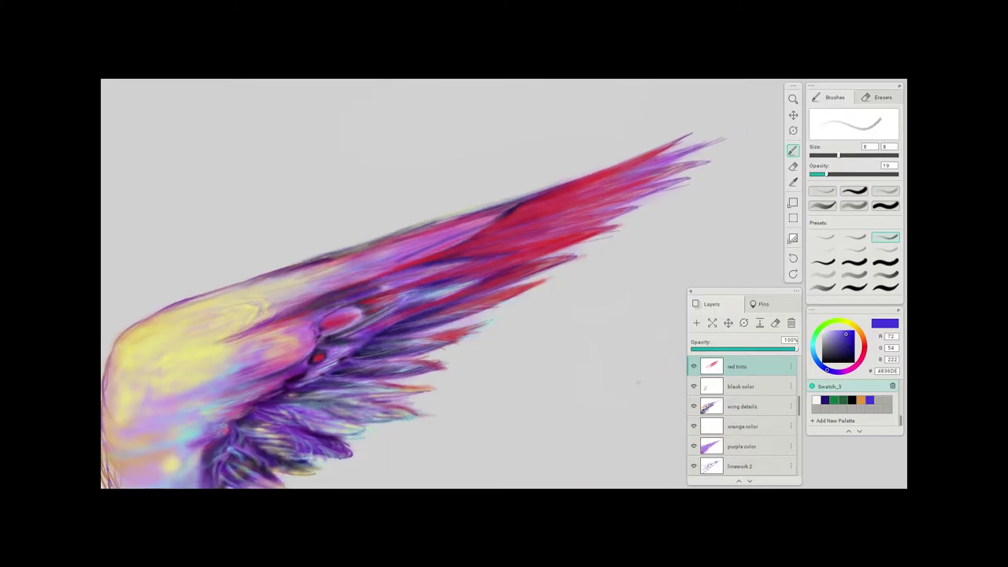
scroll(376, 257, "up", 2)
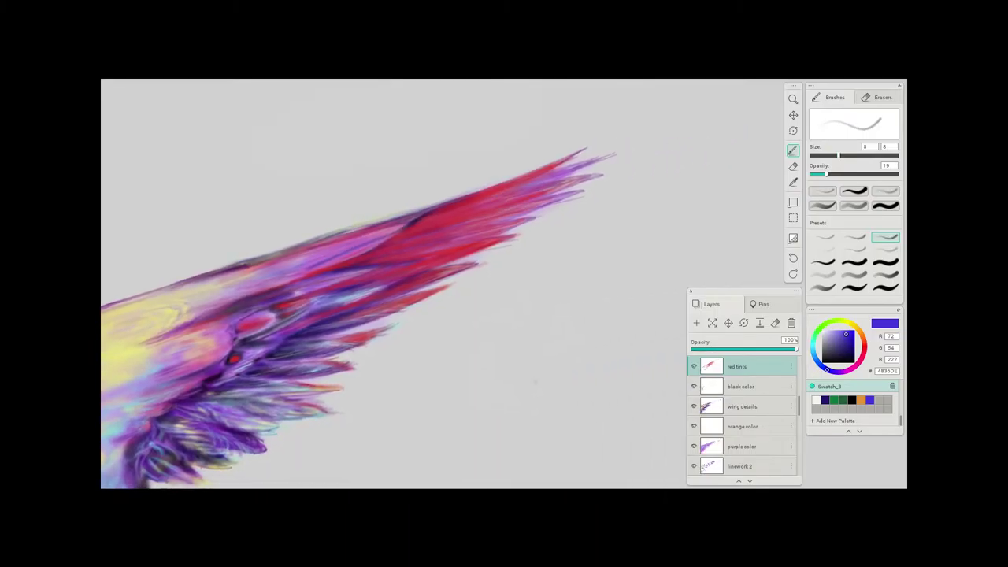
scroll(428, 310, "up", 1)
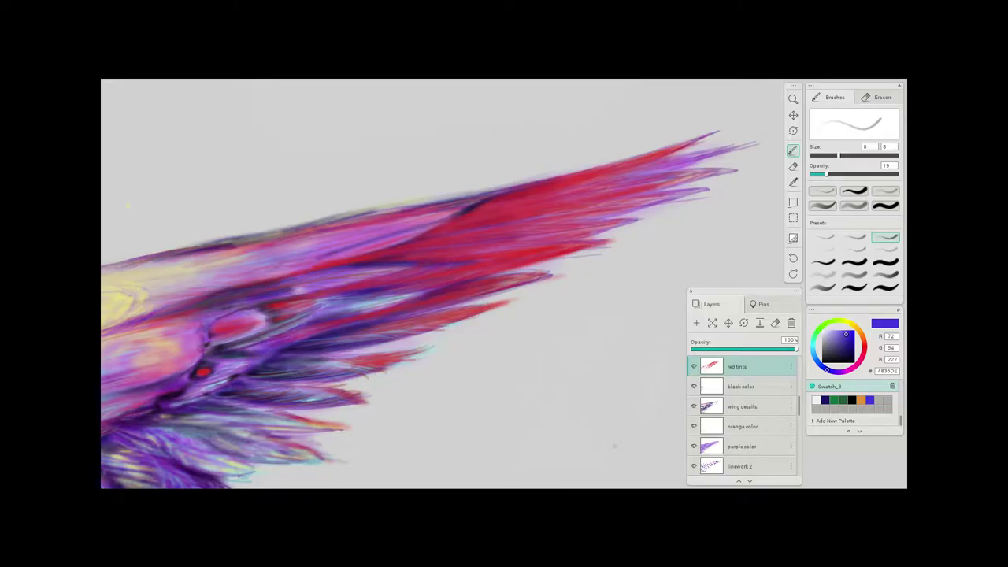
left_click(845, 321)
left_click_drag(845, 321, 841, 330)
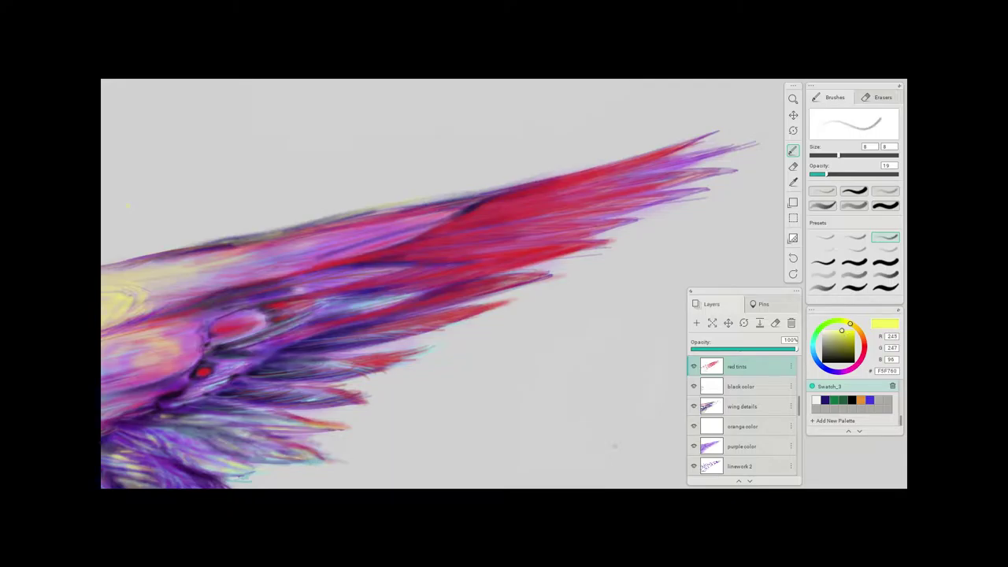
left_click(882, 399)
- Raise the brush's maximum size to 39 and paint yellow highlights over the red feathers and the oval spot on the red tints layer
mouse_move(838, 155)
left_mouse_down()
mouse_move(874, 155)
mouse_move(820, 155)
mouse_move(873, 155)
left_mouse_up()
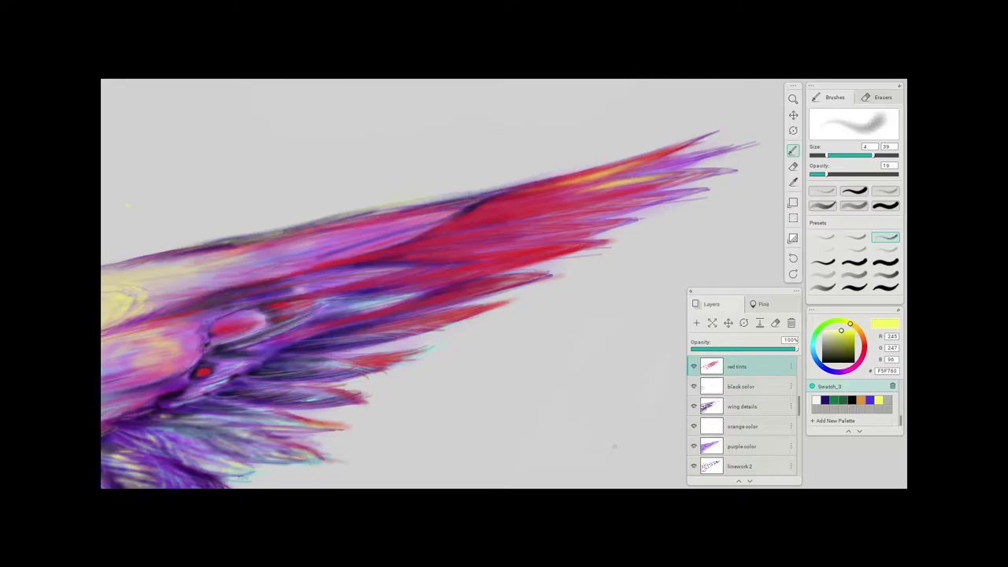
left_click_drag(491, 214, 548, 207)
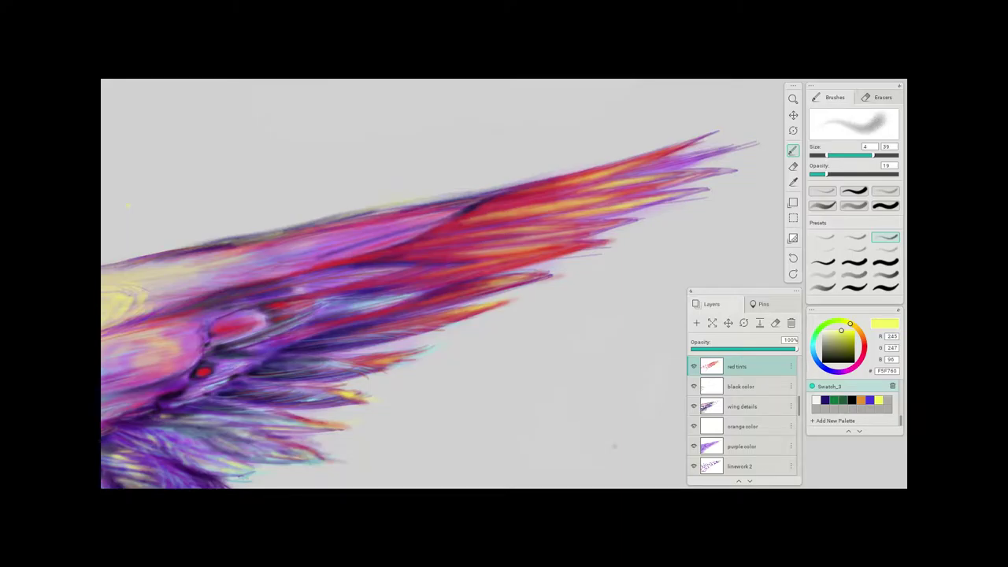
left_click_drag(230, 323, 252, 318)
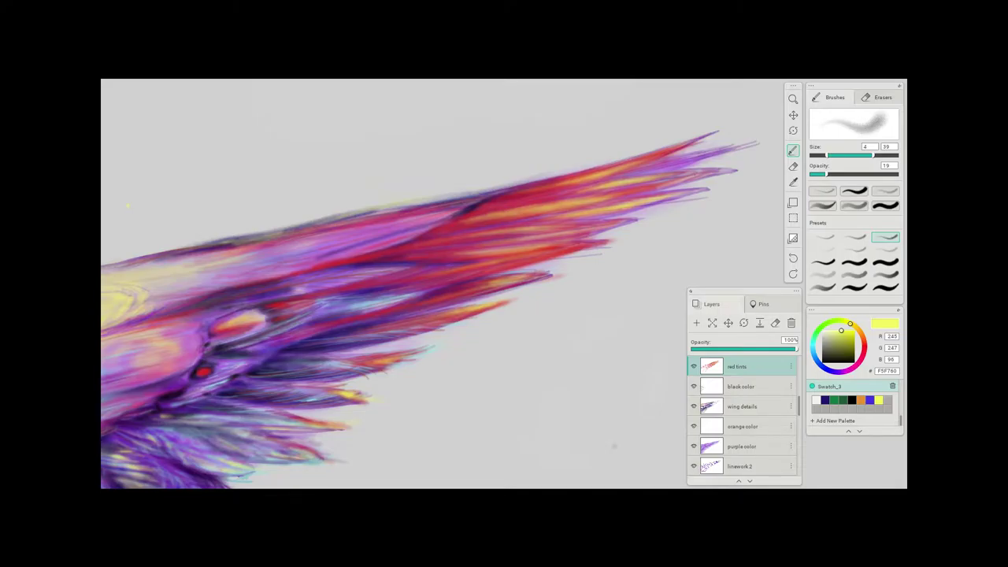
- Find the layer holding the stray thin lines, wing details, and erase the line ends beyond the feather tips
left_click(740, 466)
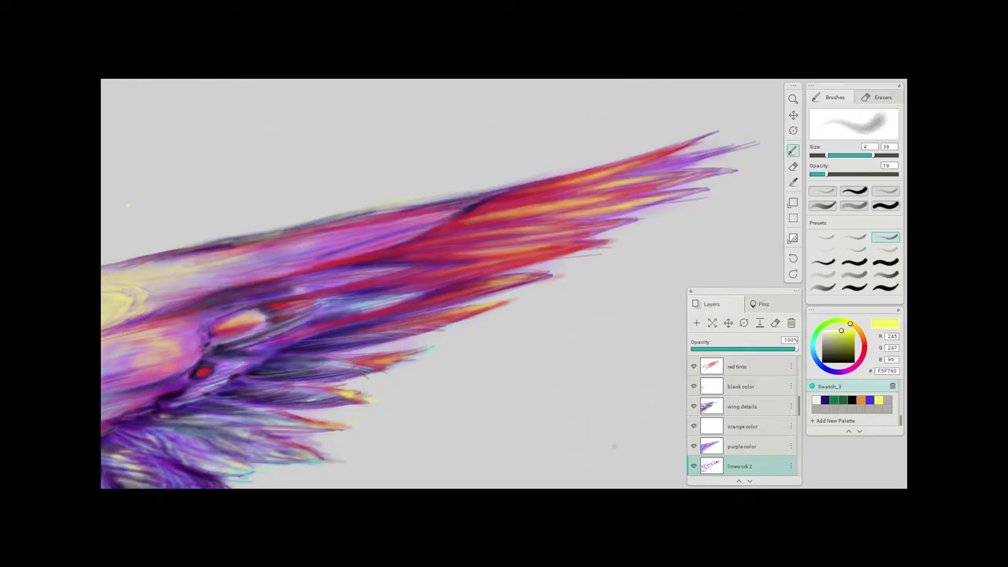
key("e")
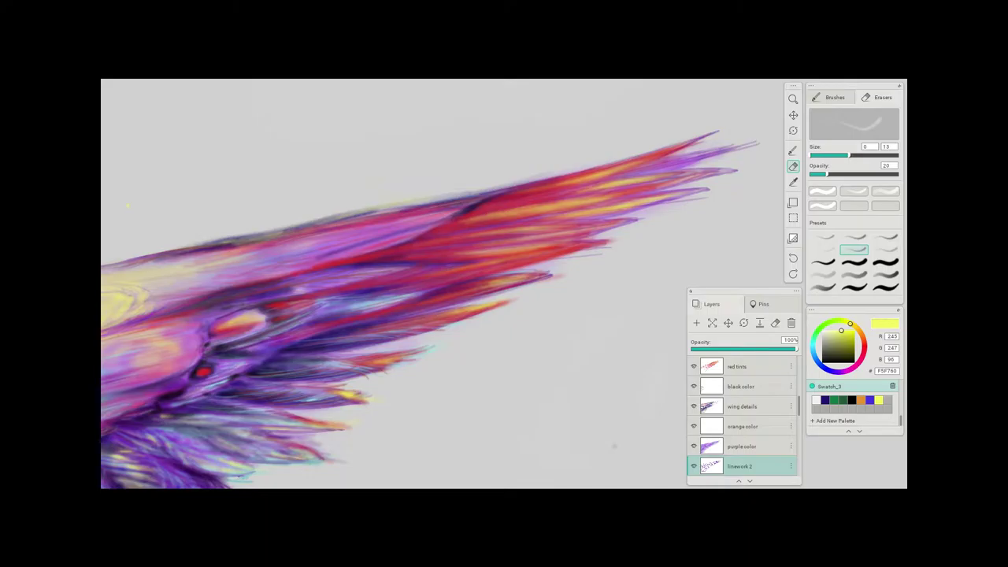
left_click(742, 445)
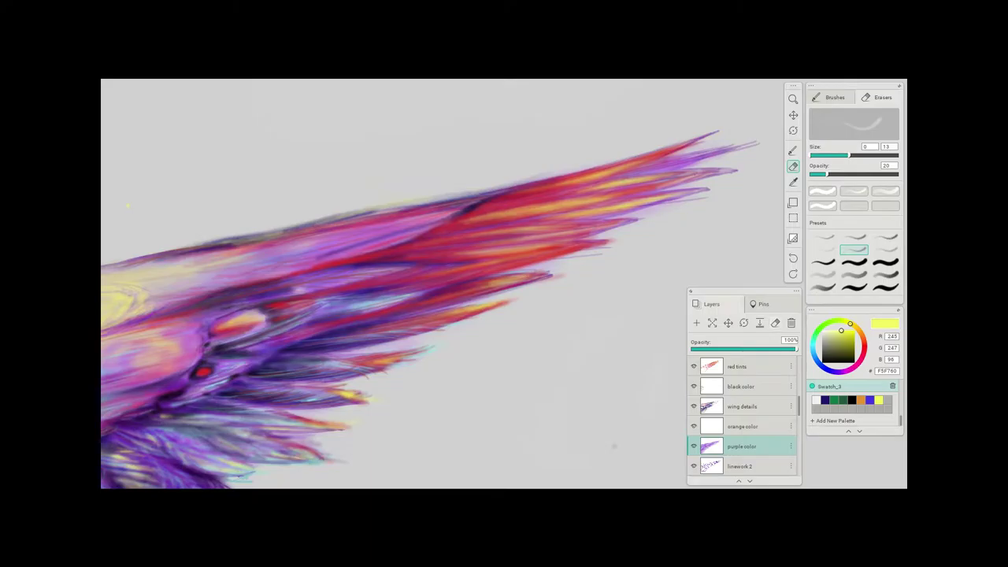
scroll(742, 416, "down", 3)
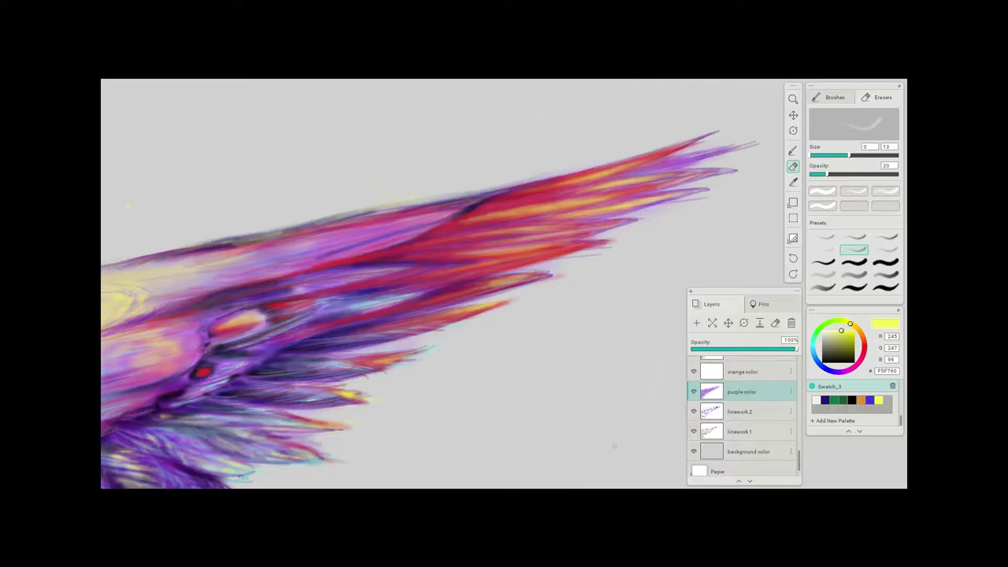
left_click(742, 431)
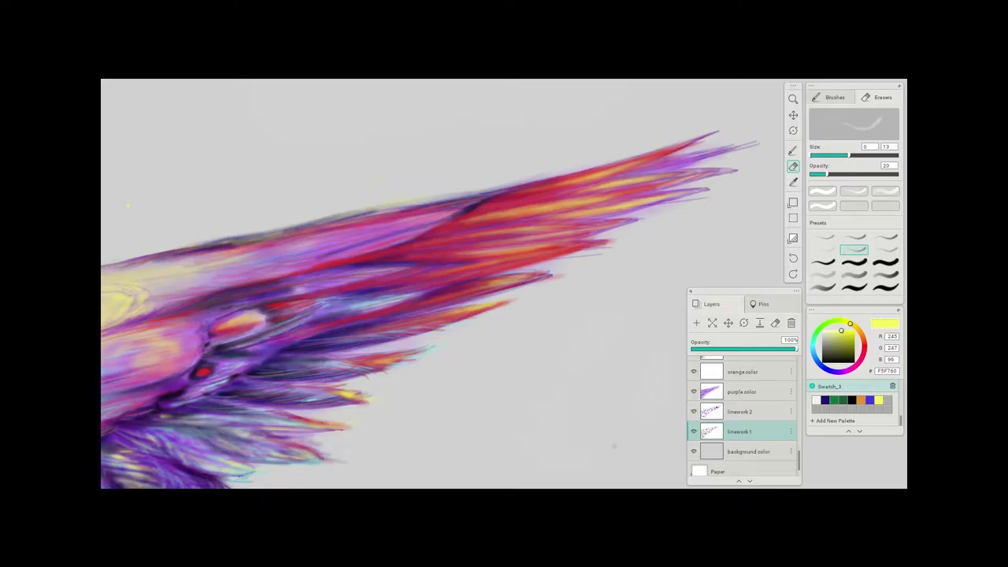
left_click(740, 412)
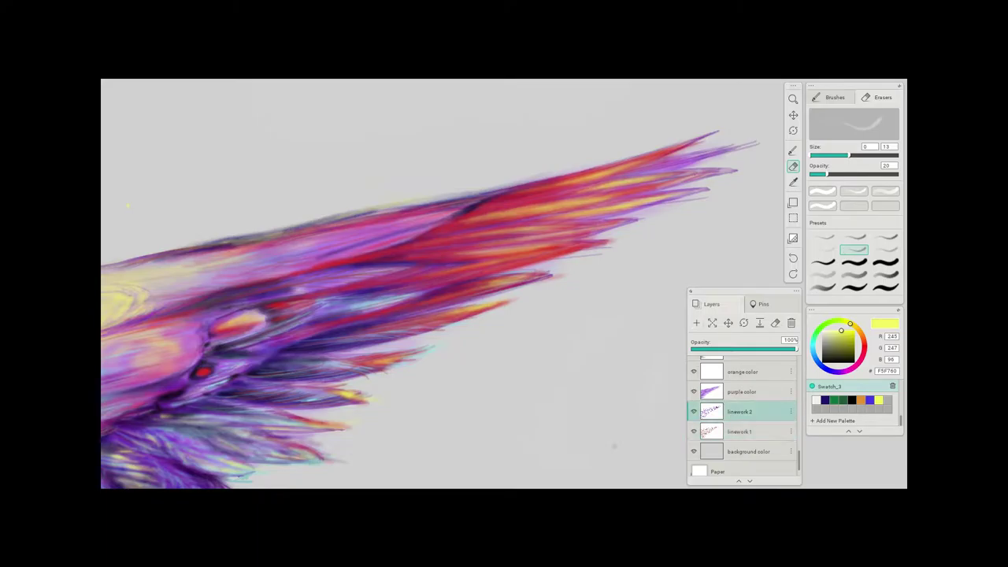
left_click(742, 392)
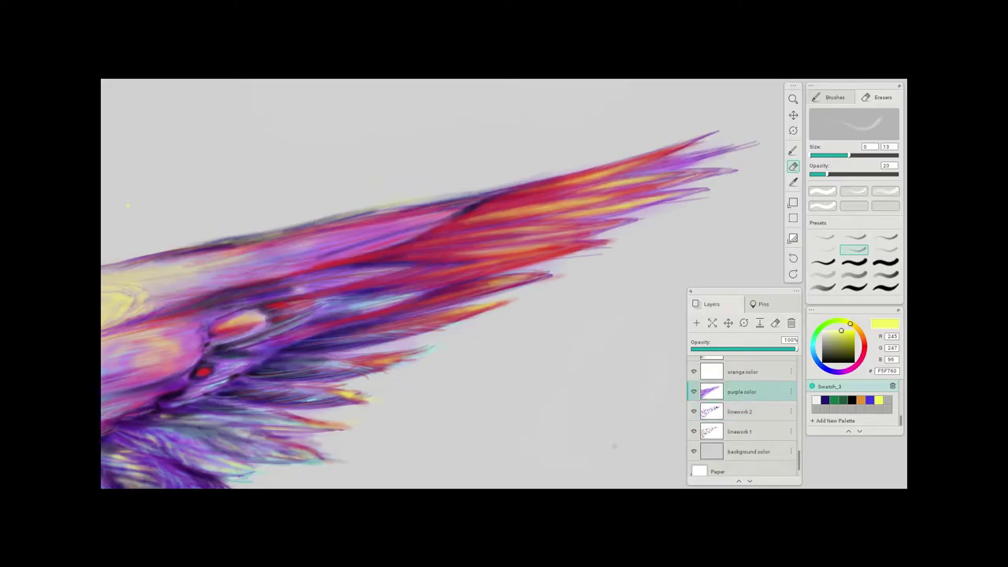
left_click(742, 372)
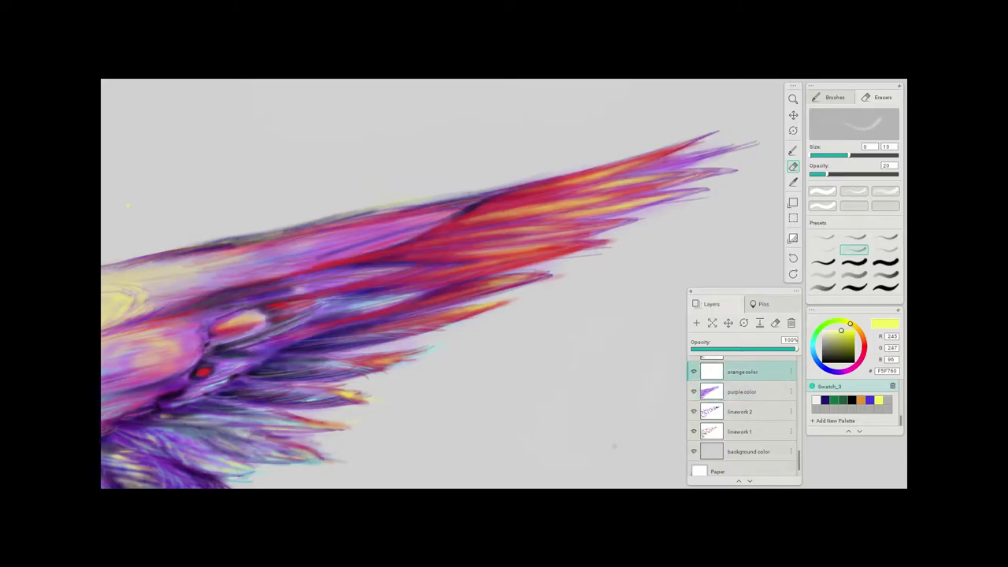
scroll(743, 417, "up", 3)
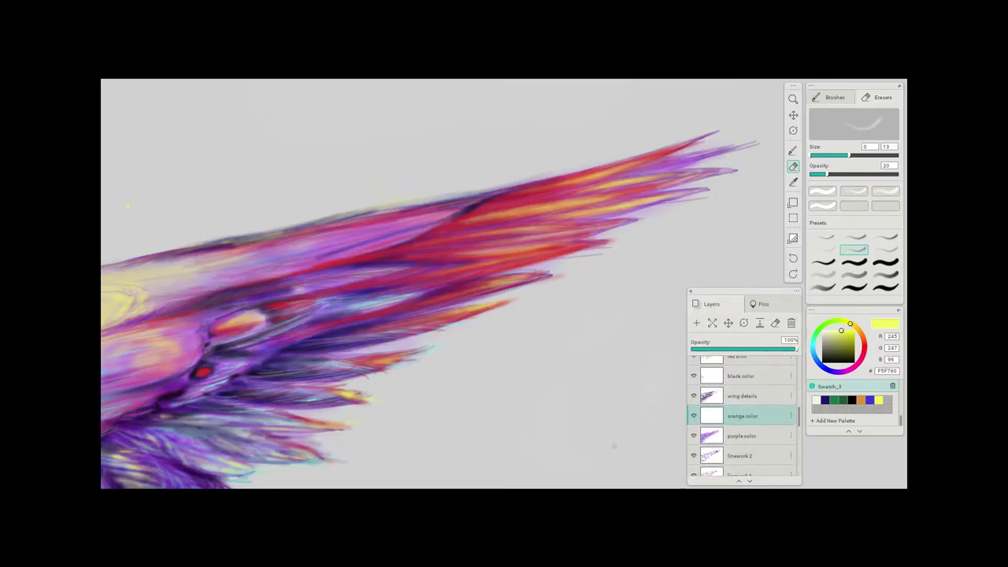
left_click(742, 404)
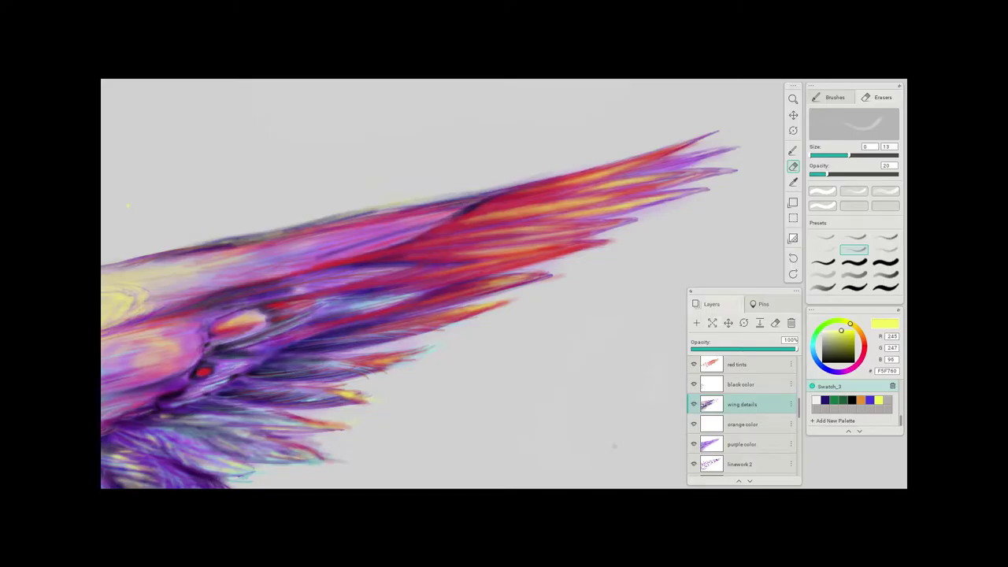
- Erase the red color spilling past the lower feather tip on the red tints layer
left_click(741, 364)
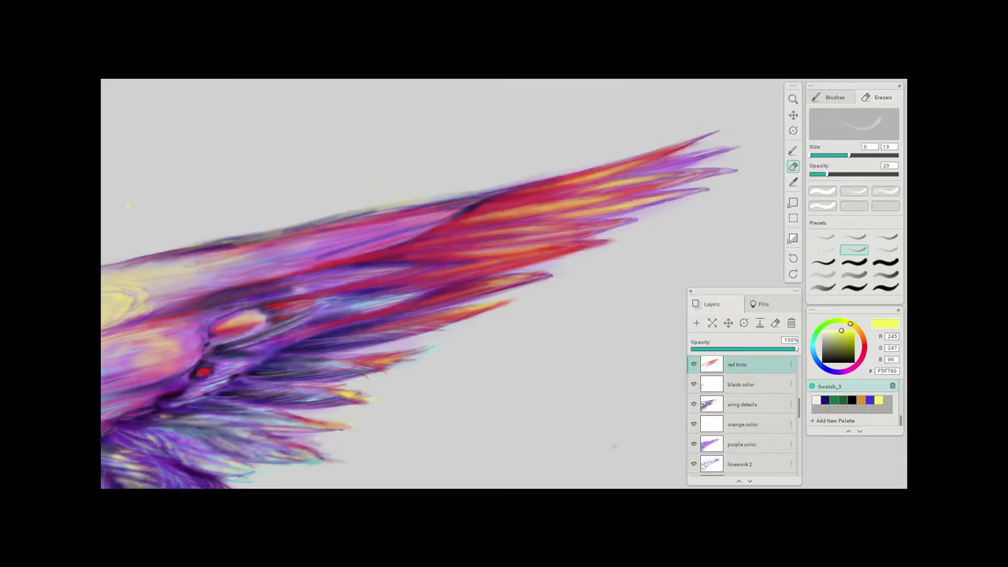
left_click_drag(545, 274, 531, 275)
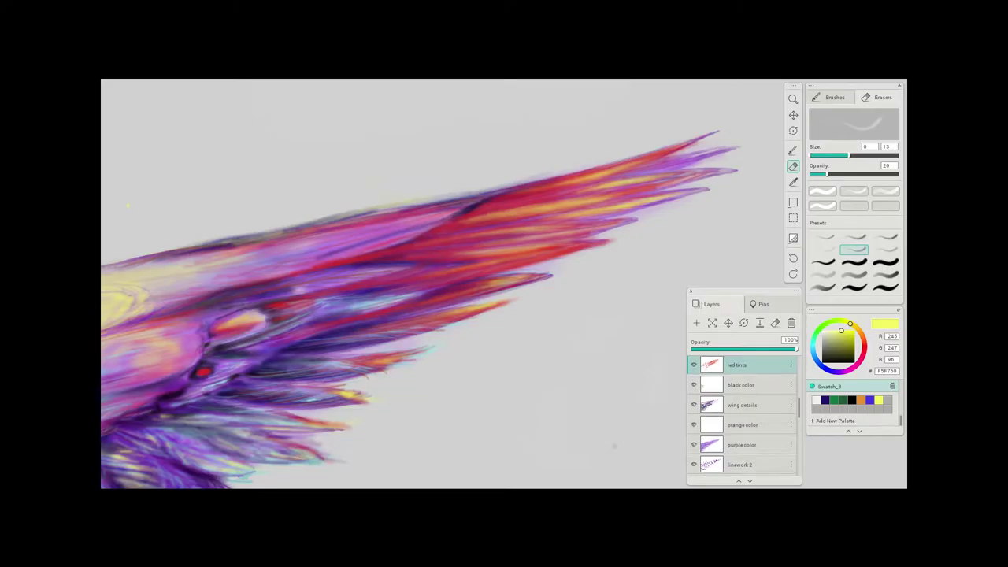
scroll(743, 414, "up", 2)
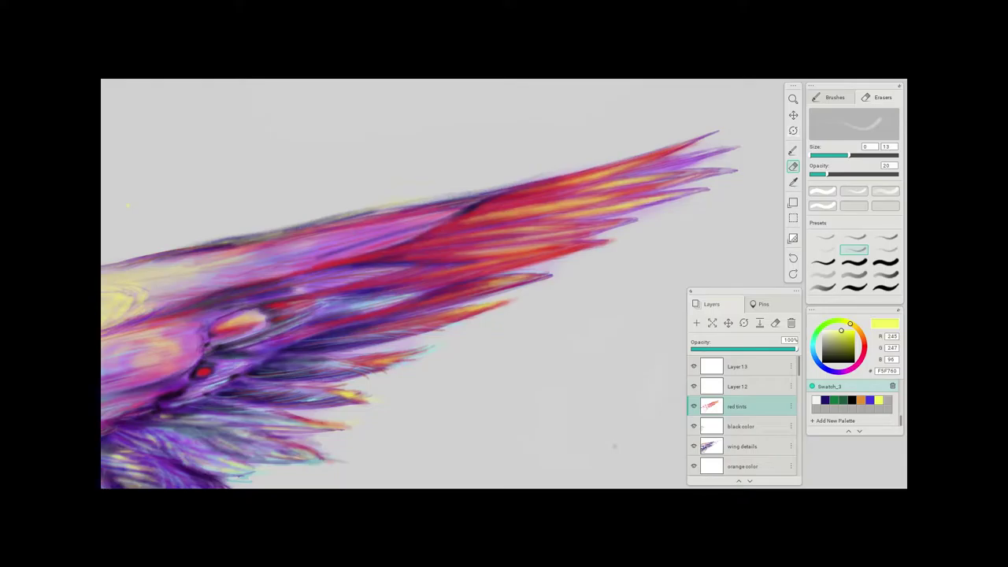
- Return to the brush with a maximum size of 22 and paint a yellow highlight on the tip of the lower red feather
key("b")
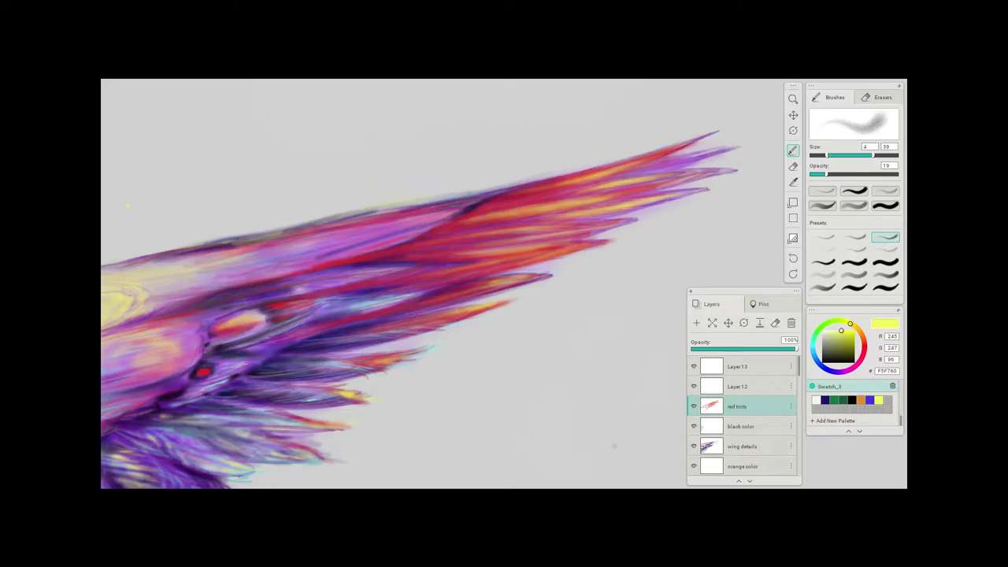
scroll(502, 283, "up", 10)
scroll(502, 283, "down", 2)
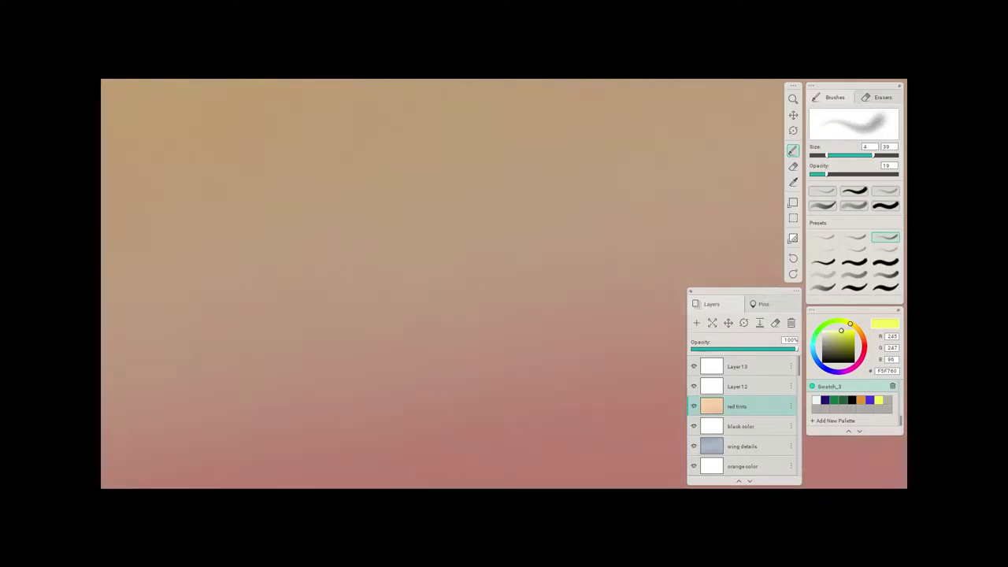
scroll(441, 284, "down", 10)
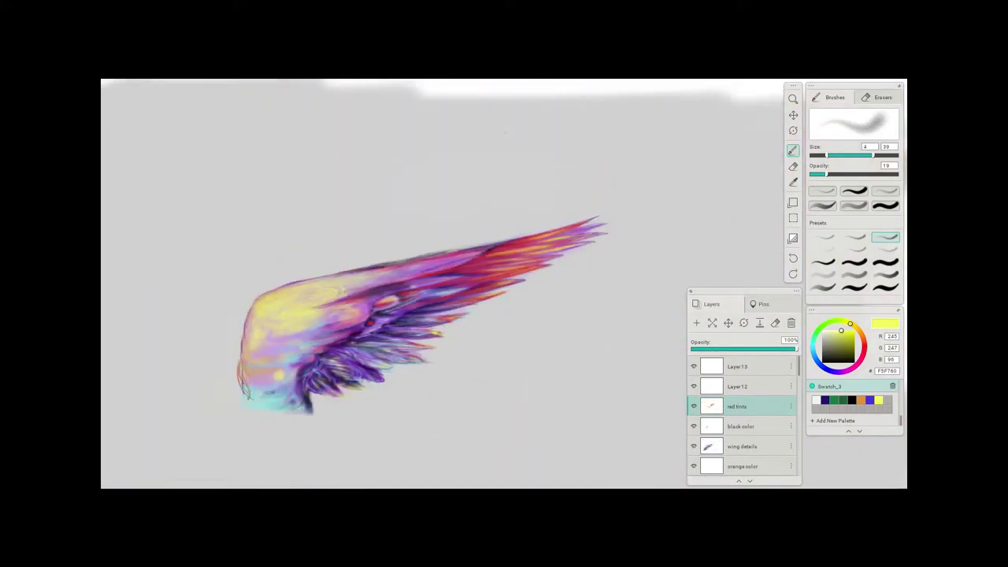
scroll(441, 284, "down", 5)
scroll(441, 284, "up", 6)
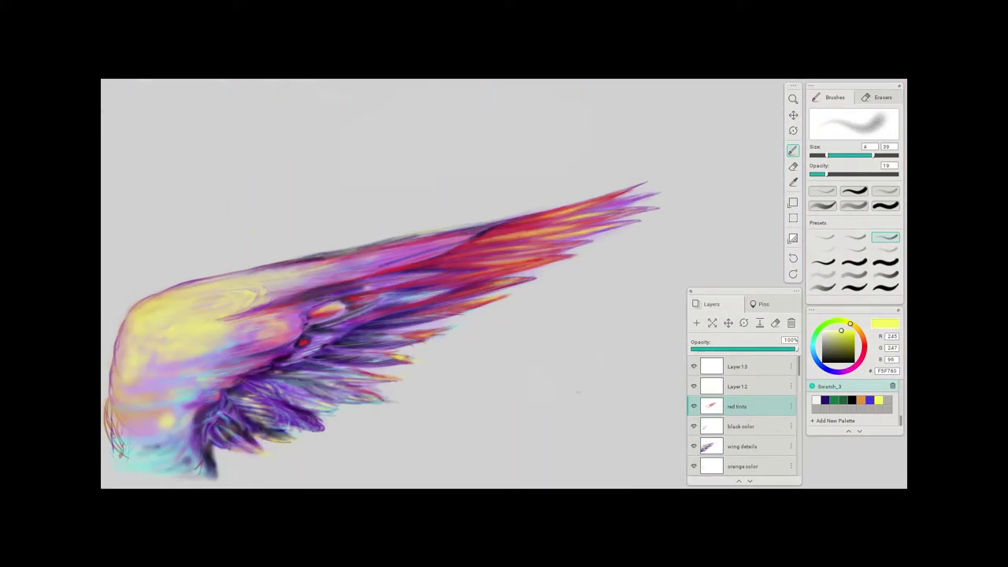
scroll(441, 283, "up", 2)
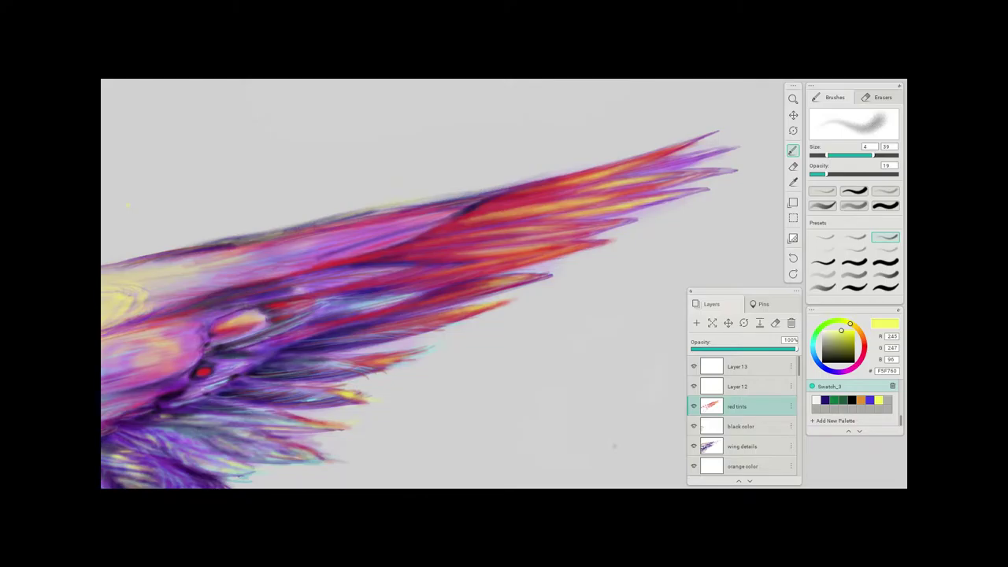
key("ctrl+plus")
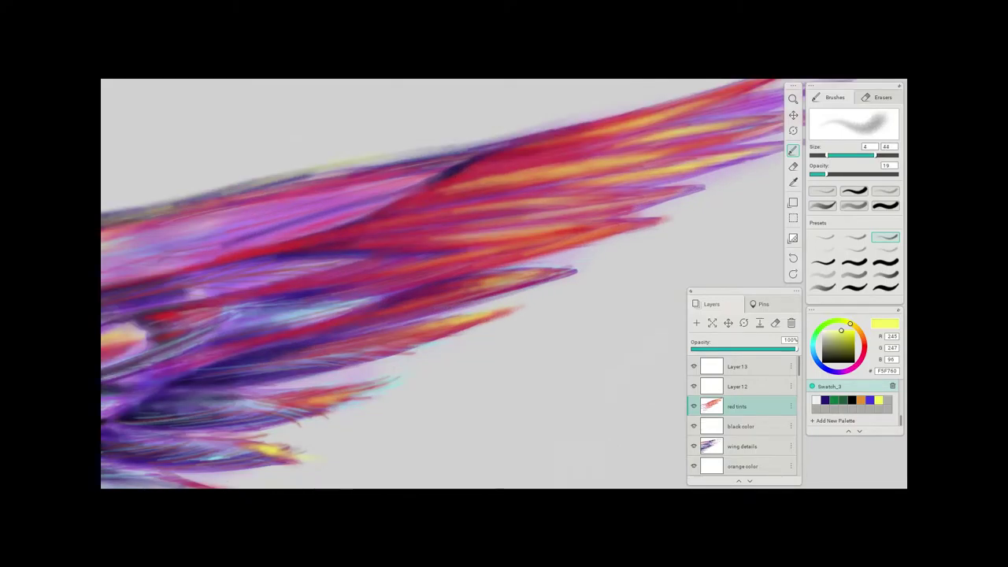
key("[")
key("[")
key("[")
key("[")
key("bracketleft")
key("bracketleft")
key("bracketleft")
key("bracketleft")
key("bracketleft")
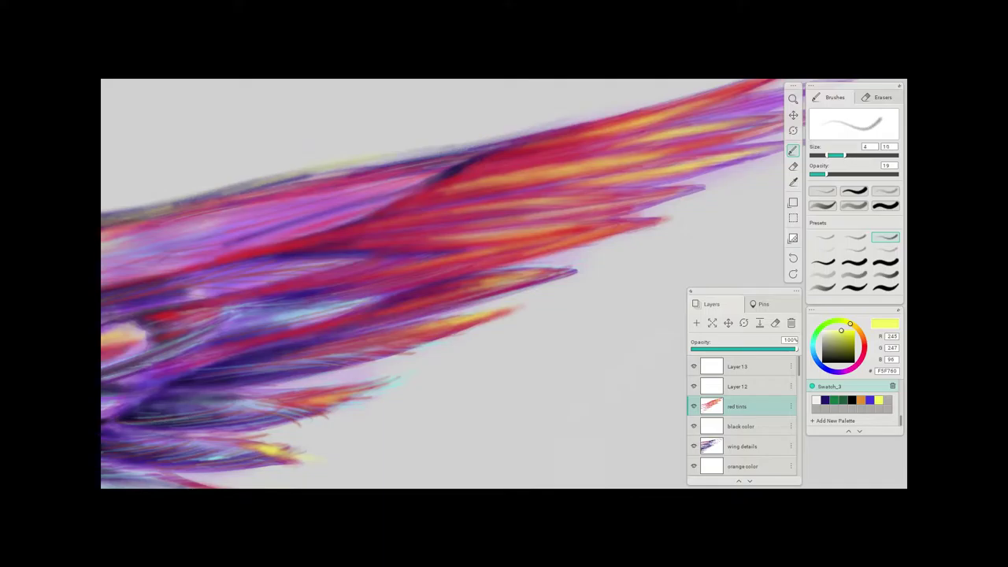
key("bracketleft")
left_click_drag(842, 155, 859, 155)
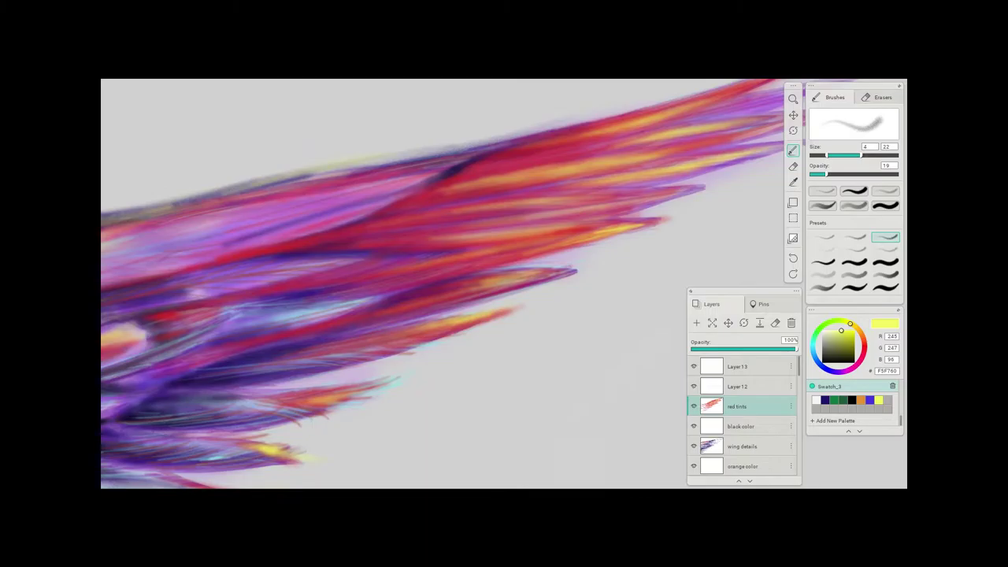
- Lower the brush opacity to 12 and paint softer yellow streaks near the tips of the upper feathers
left_click_drag(826, 174, 821, 174)
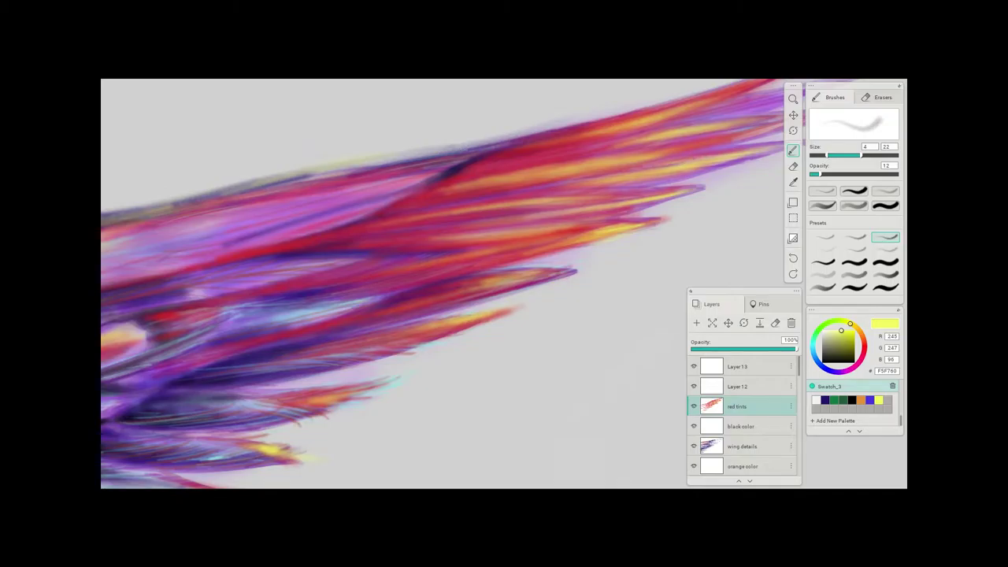
left_click_drag(670, 162, 696, 157)
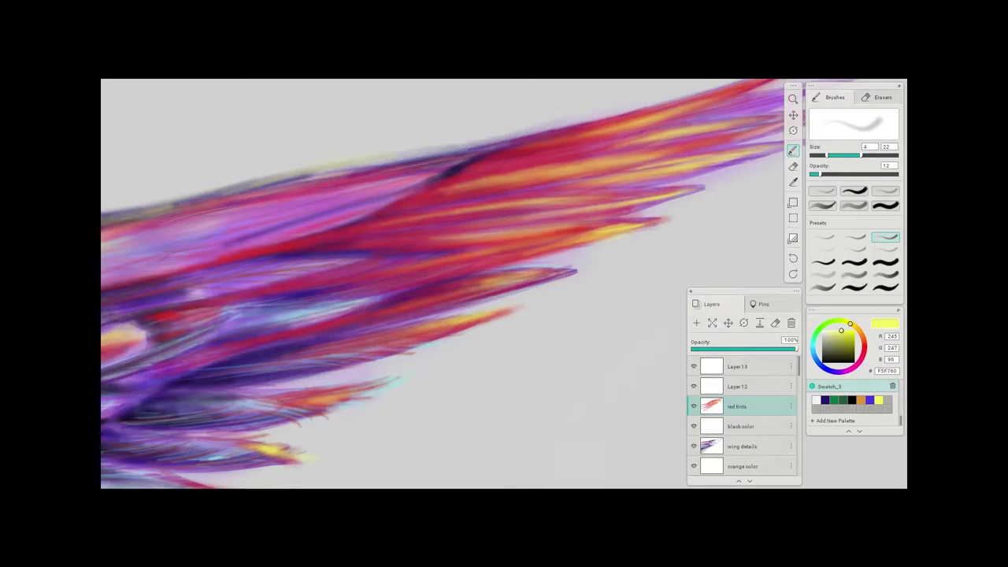
- Set the brush's maximum size to 21
key("]")
key("]")
key("]")
key("]")
key("]")
key("]")
key("]")
left_click_drag(864, 155, 859, 155)
scroll(496, 223, "down", 3)
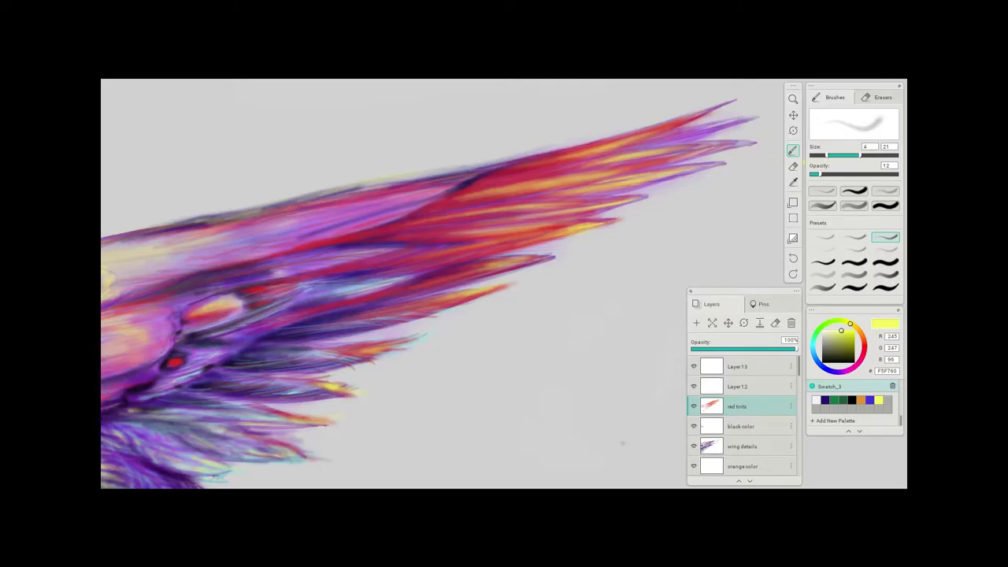
- Raise the brush opacity to 30, and erase the stray yellow streak beyond the wing tip with the eraser at maximum size 23
left_click_drag(821, 174, 827, 174)
left_click_drag(827, 174, 837, 174)
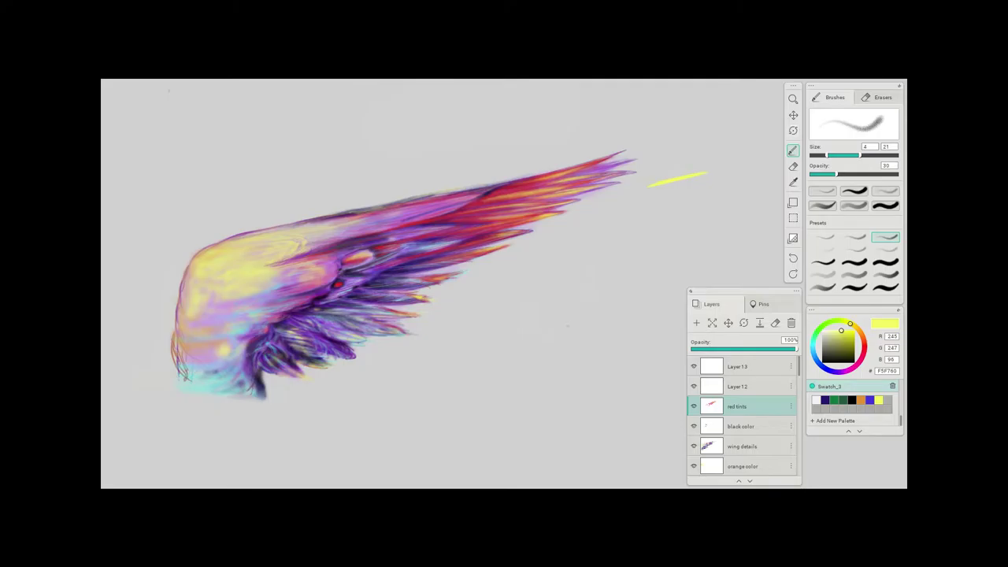
key("e")
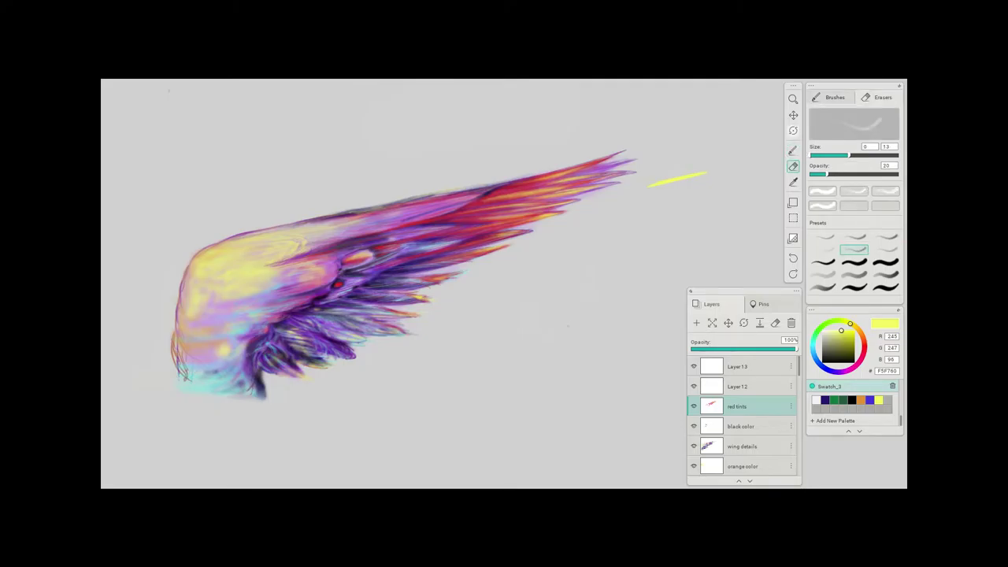
mouse_move(849, 155)
left_mouse_down()
mouse_move(814, 155)
mouse_move(858, 156)
left_mouse_up()
key("bracketright")
key("bracketright")
left_click_drag(648, 187, 694, 177)
- Examine the red feathers and the lower feather tips up close
scroll(432, 263, "up", 5)
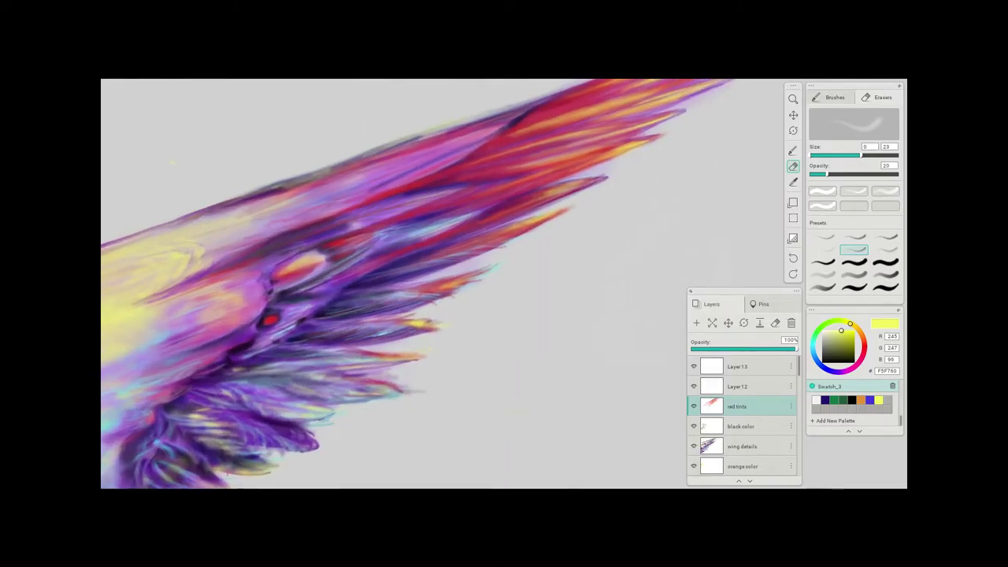
scroll(425, 283, "down", 4)
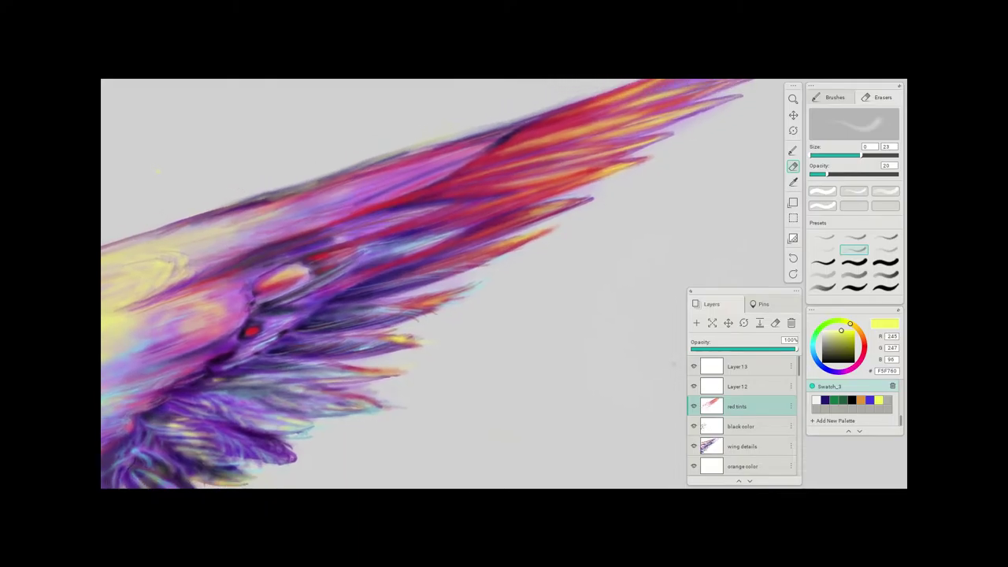
scroll(410, 314, "down", 1)
scroll(409, 315, "down", 3)
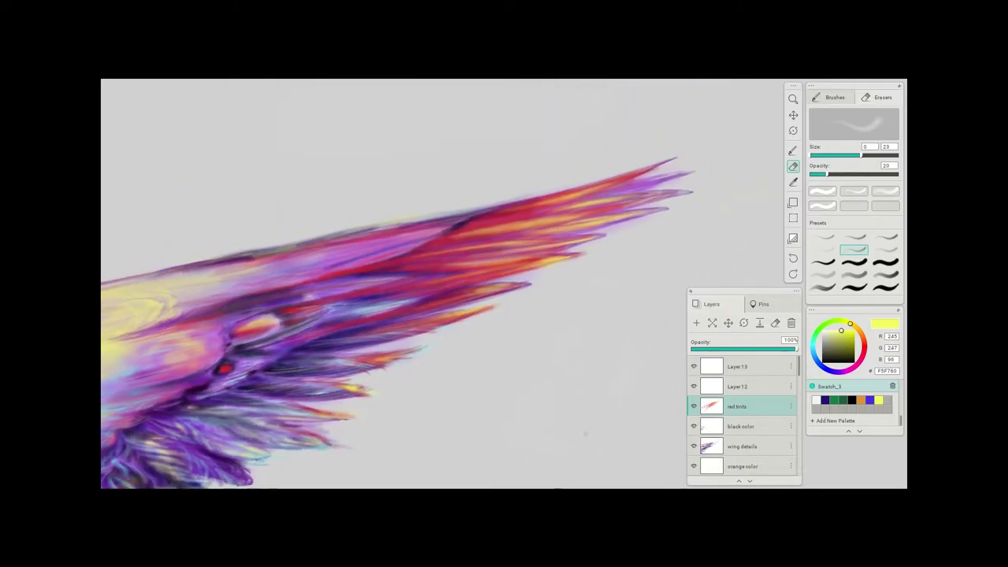
scroll(405, 325, "up", 4)
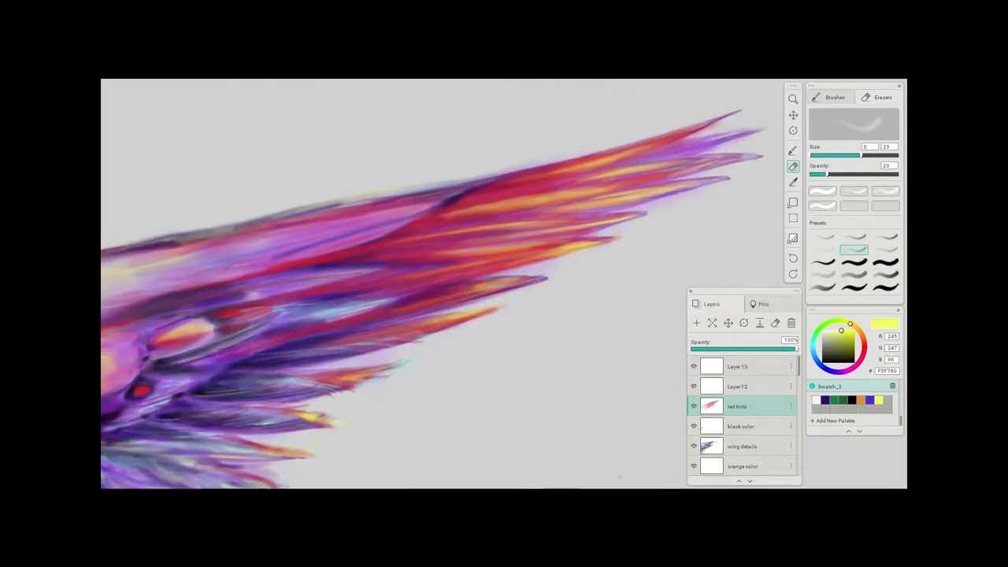
scroll(405, 324, "down", 1)
scroll(433, 299, "down", 2)
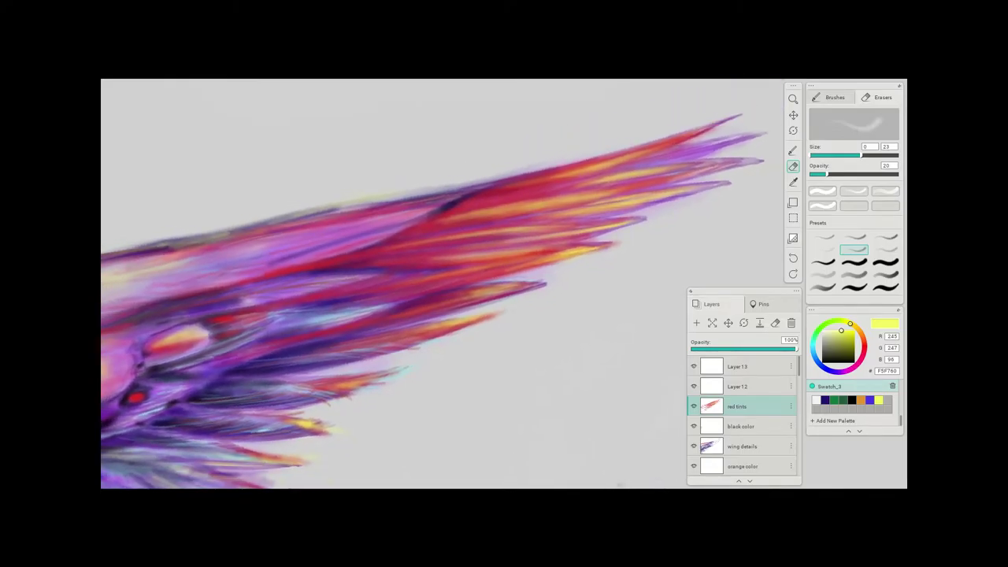
scroll(434, 299, "down", 1)
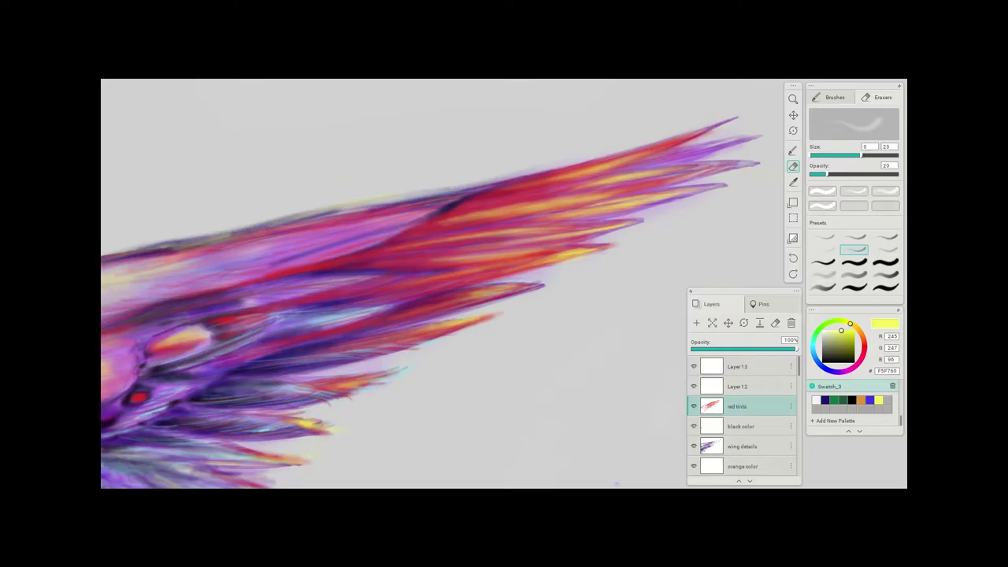
- Choose the light purple swatch BD7BE6 from the saved palettes as the painting color
left_click(860, 332)
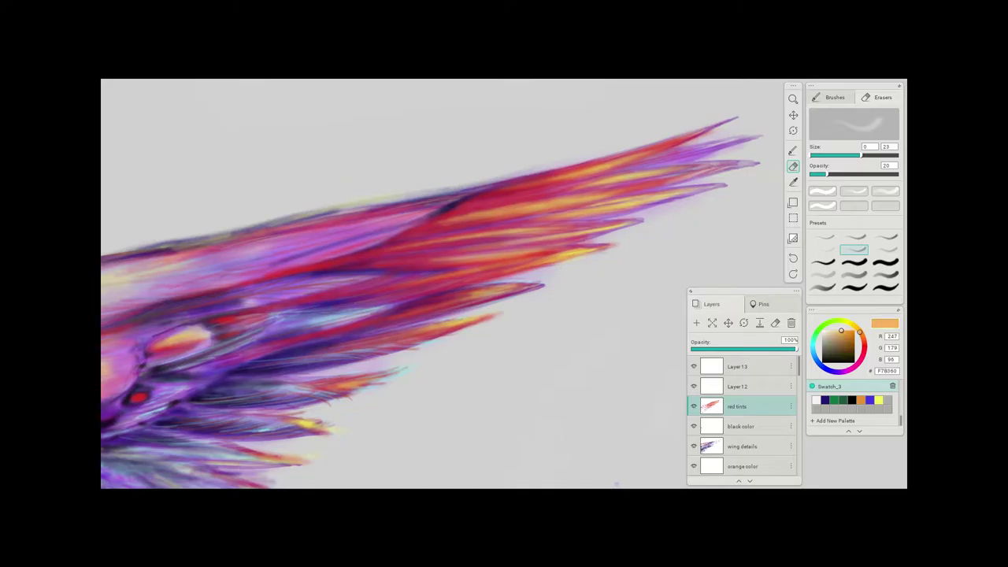
left_click_drag(859, 333, 859, 330)
scroll(852, 402, "up", 5)
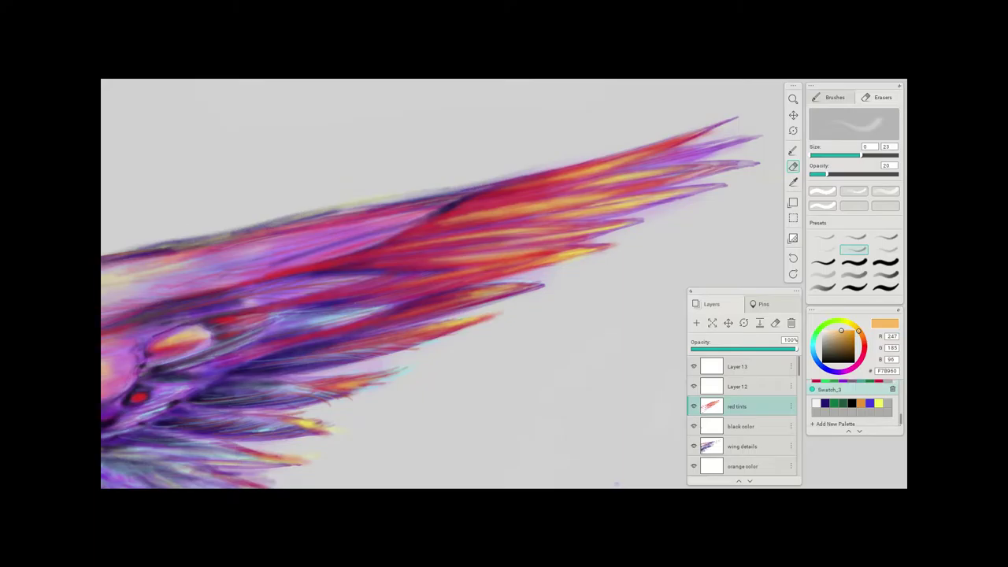
scroll(852, 402, "down", 3)
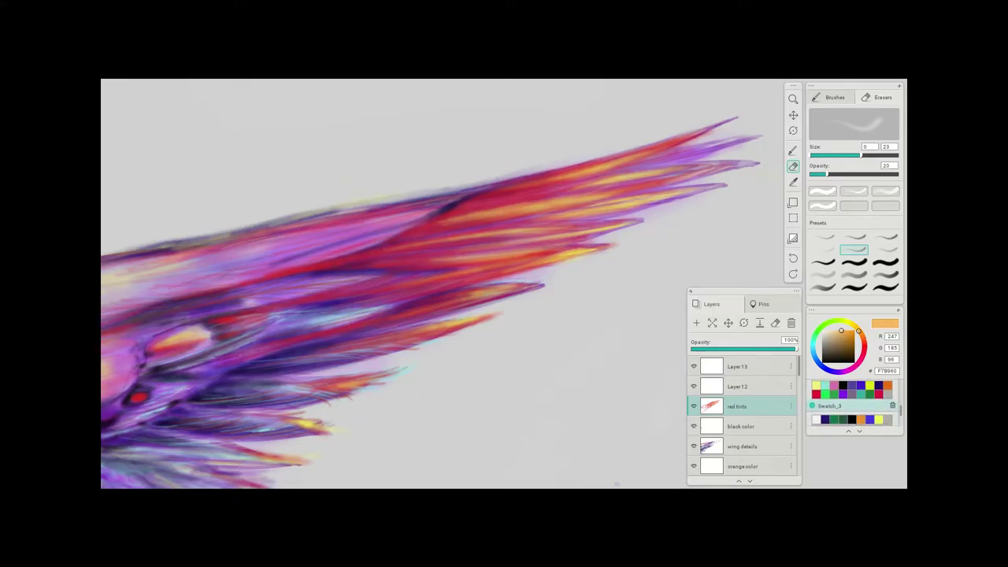
scroll(852, 402, "up", 3)
scroll(852, 402, "down", 1)
scroll(852, 402, "down", 3)
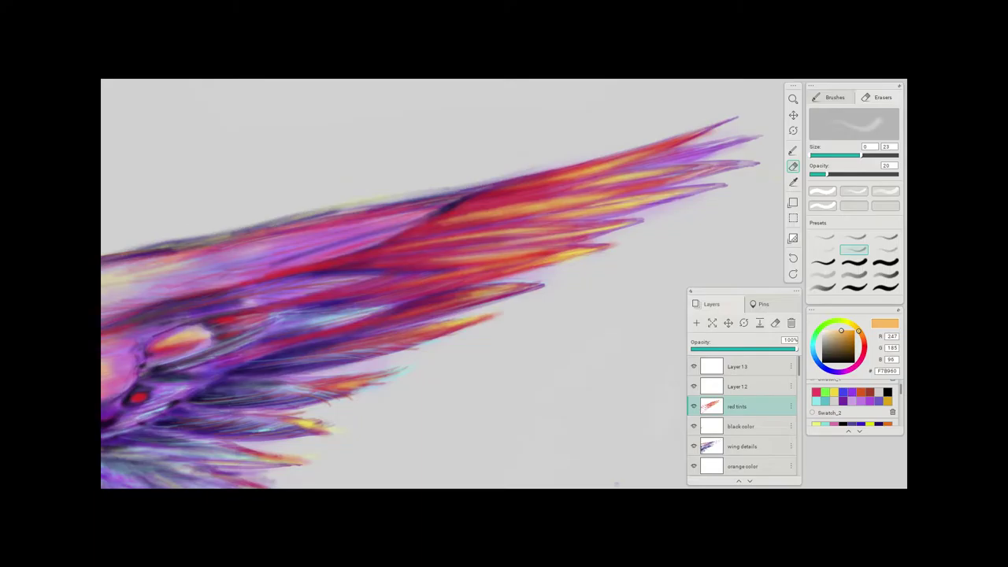
scroll(852, 403, "down", 1)
left_click(861, 400)
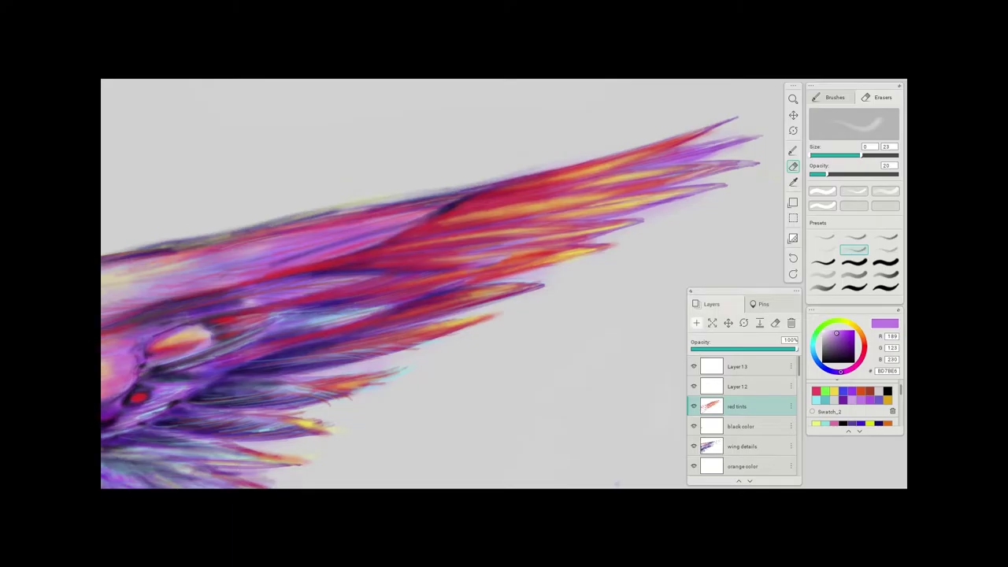
- Rename Layer 12 to accents and paint light purple strokes along the wing's upper edge, raising the brush's maximum size to 25
left_click(740, 386)
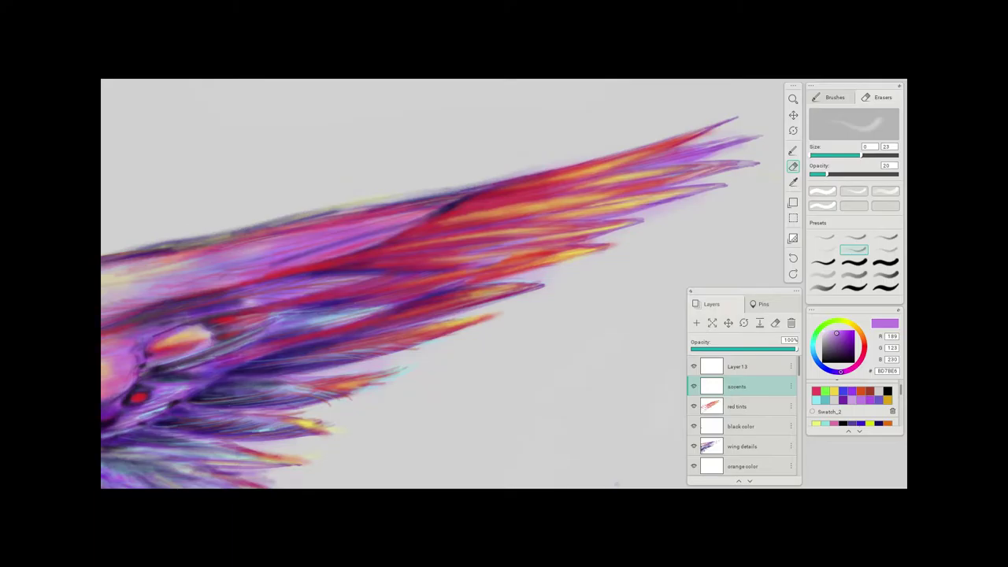
key("b")
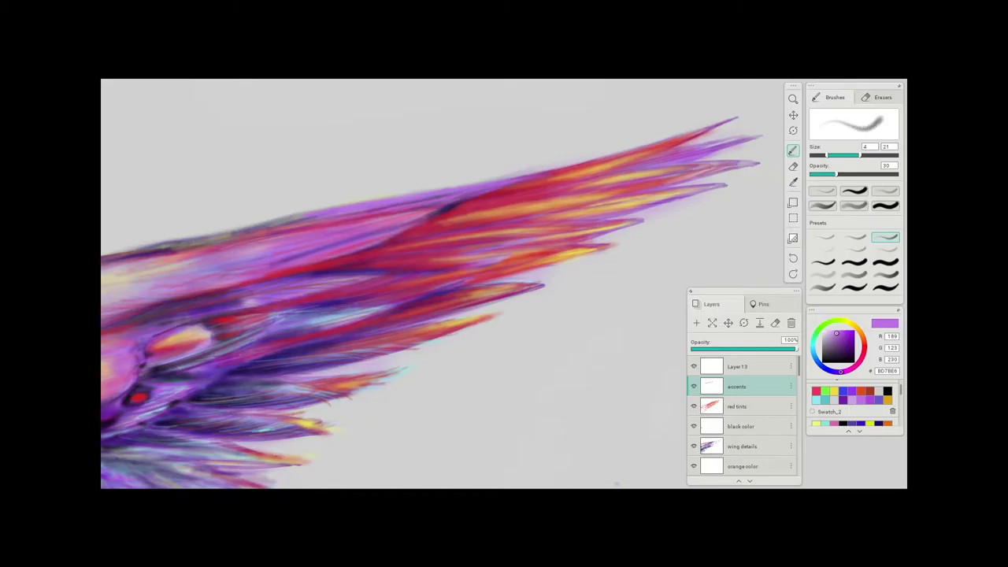
mouse_move(860, 156)
left_mouse_down()
mouse_move(842, 155)
mouse_move(863, 155)
left_mouse_up()
key("bracketright")
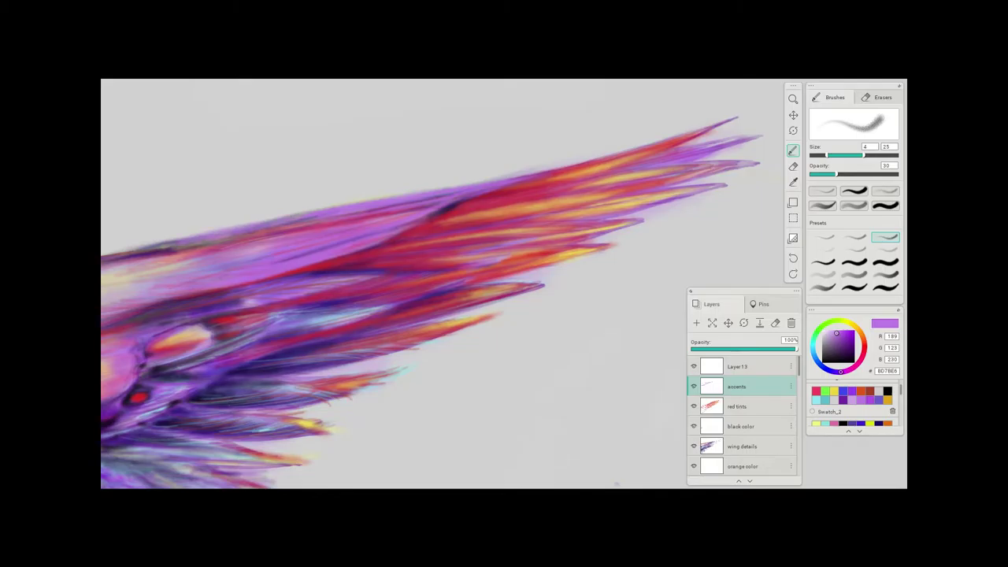
left_click_drag(187, 236, 233, 227)
- Mix the dark purple 3D1B52 and store it as a new color in the Swatch_3 palette
left_click(849, 352)
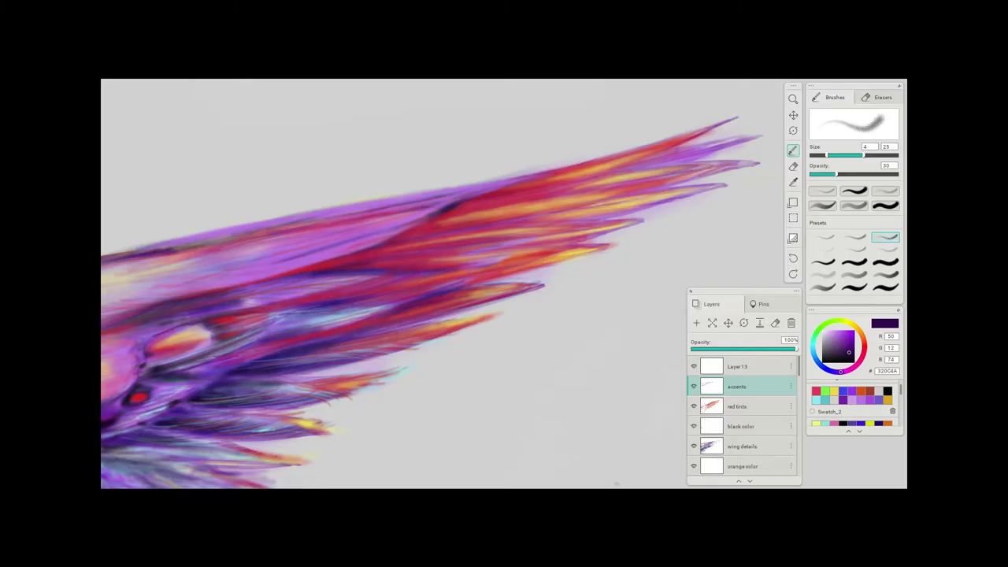
left_click(845, 349)
scroll(853, 403, "down", 5)
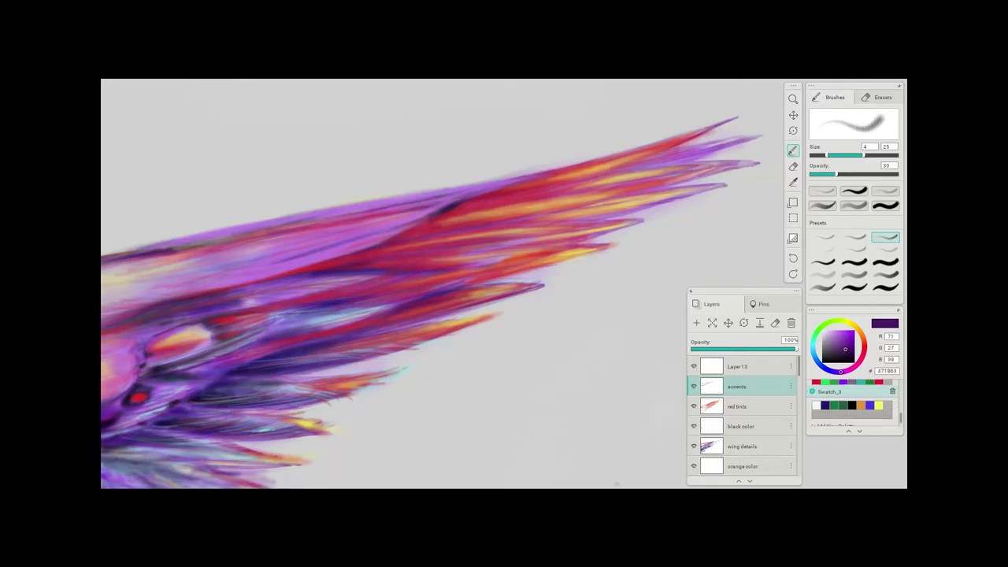
scroll(853, 404, "up", 1)
left_click(852, 403)
left_click_drag(854, 361, 845, 352)
left_click(845, 351)
left_click_drag(883, 324, 887, 404)
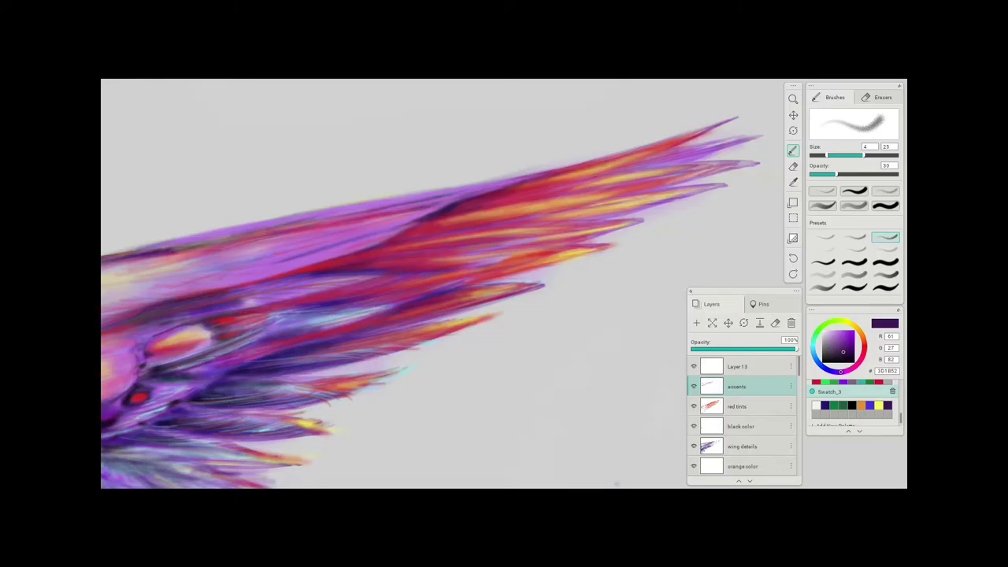
- Paint dark purple lines along the upper red feather's outer edge and the crease between the purple band and the red feathers
left_click_drag(598, 164, 629, 155)
left_click_drag(295, 270, 333, 261)
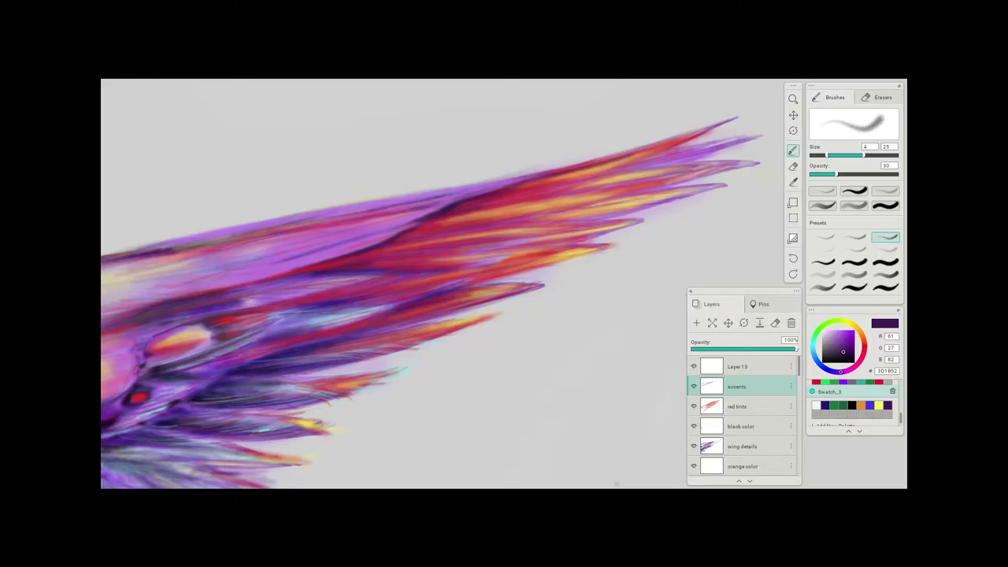
mouse_move(258, 279)
left_mouse_down()
mouse_move(283, 272)
mouse_move(251, 281)
mouse_move(260, 278)
left_mouse_up()
left_click_drag(131, 301, 194, 292)
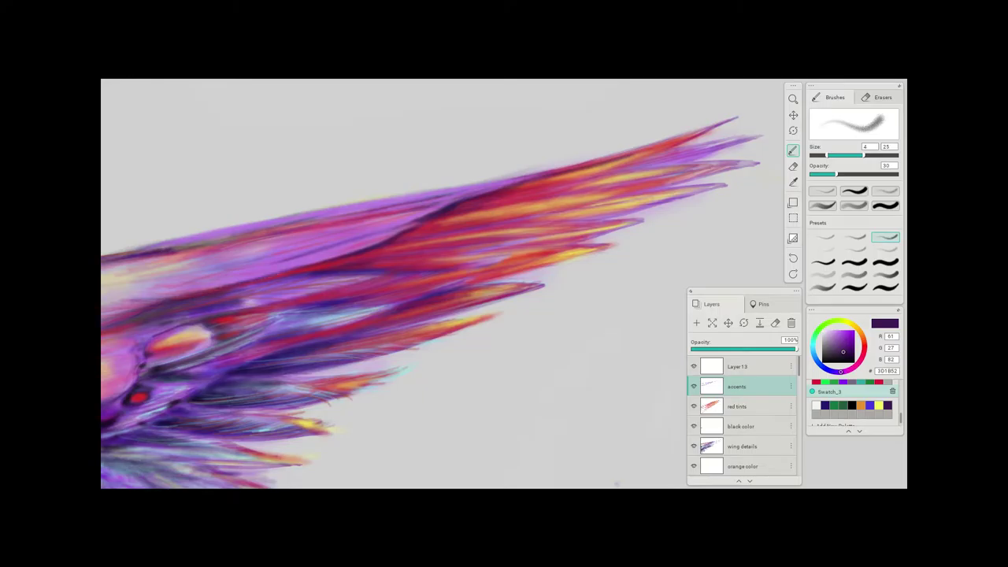
left_click_drag(262, 283, 299, 271)
left_click_drag(460, 273, 486, 268)
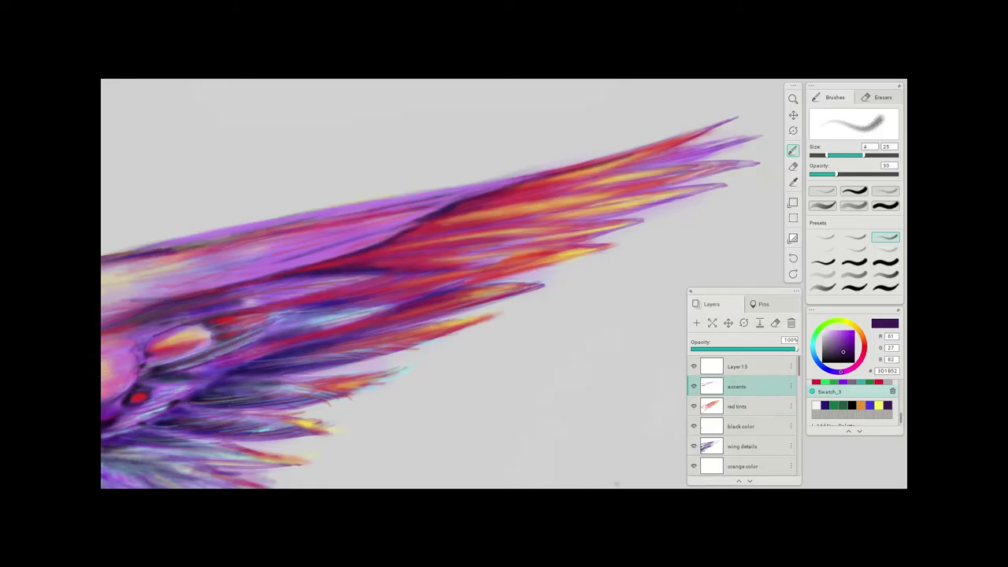
left_click_drag(387, 270, 504, 258)
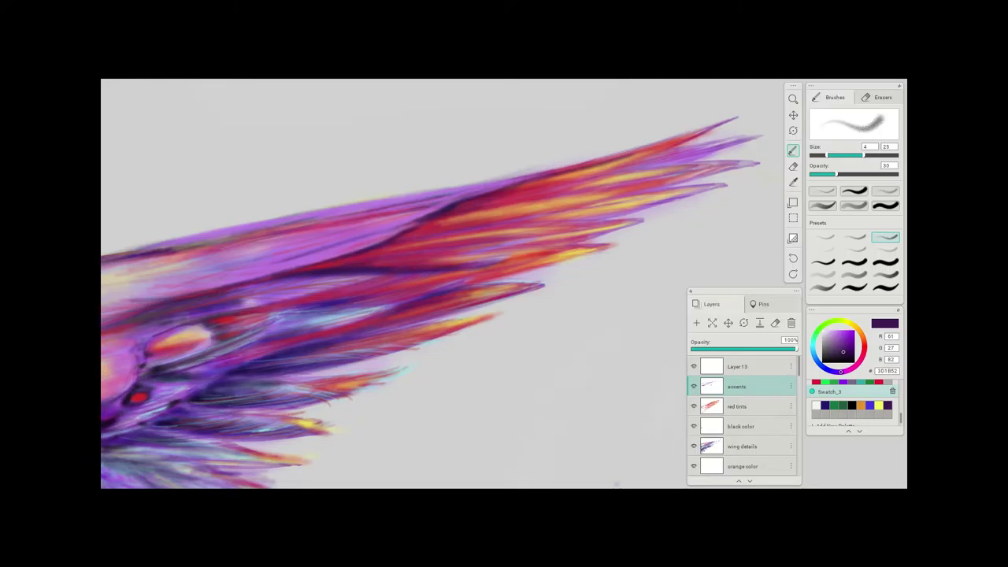
- Outline the two middle feather tips below the yellow streaks with dark purple strokes, extending their points outward
mouse_move(430, 261)
left_mouse_down()
mouse_move(587, 237)
mouse_move(653, 216)
left_mouse_up()
mouse_move(627, 222)
left_mouse_down()
mouse_move(655, 216)
mouse_move(537, 228)
left_mouse_up()
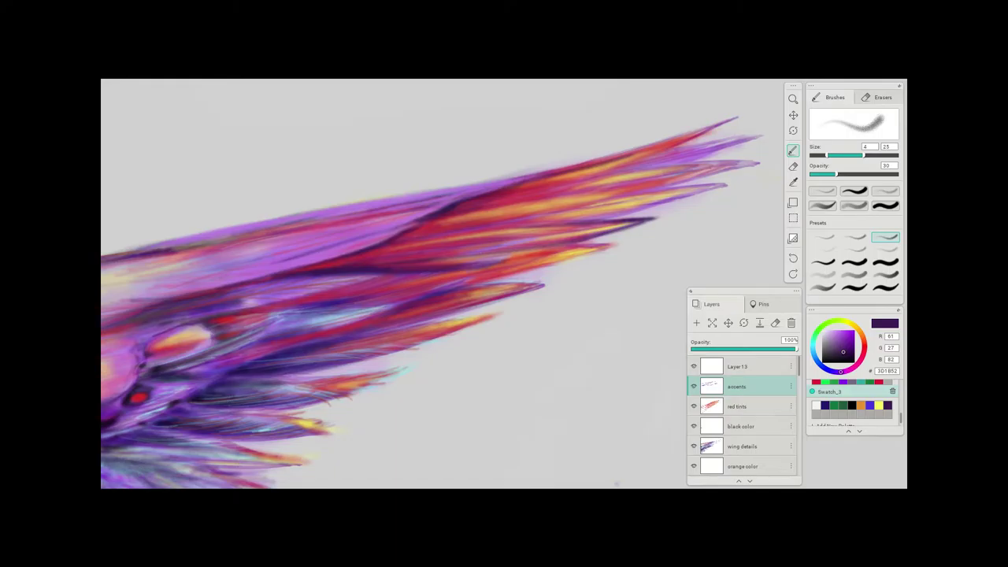
left_click_drag(524, 251, 614, 241)
left_click_drag(583, 243, 628, 240)
mouse_move(561, 256)
left_mouse_down()
mouse_move(595, 249)
mouse_move(546, 258)
mouse_move(613, 245)
left_mouse_up()
left_click_drag(520, 264, 594, 254)
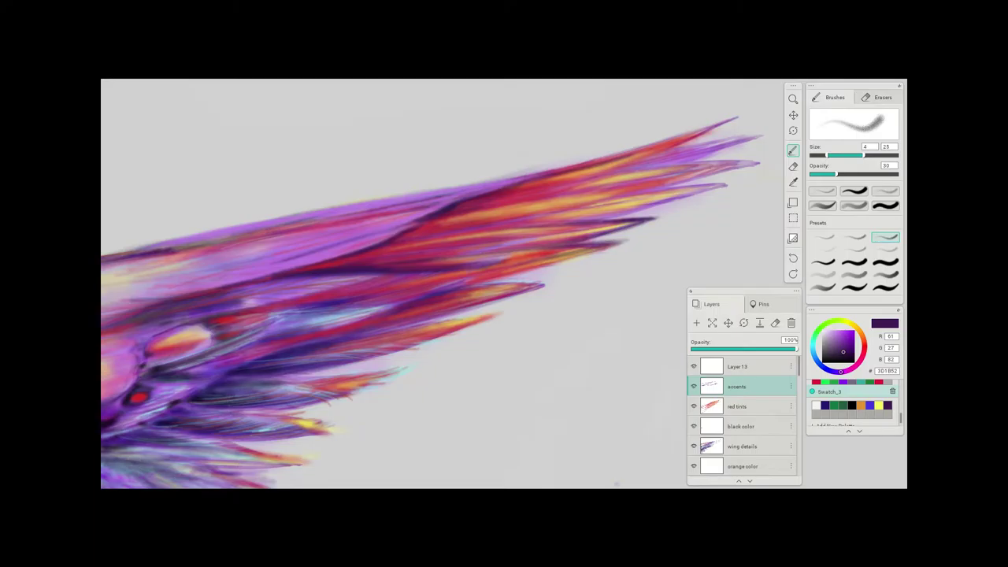
left_click_drag(611, 249, 625, 241)
mouse_move(530, 262)
left_mouse_down()
mouse_move(607, 247)
mouse_move(575, 255)
mouse_move(596, 254)
left_mouse_up()
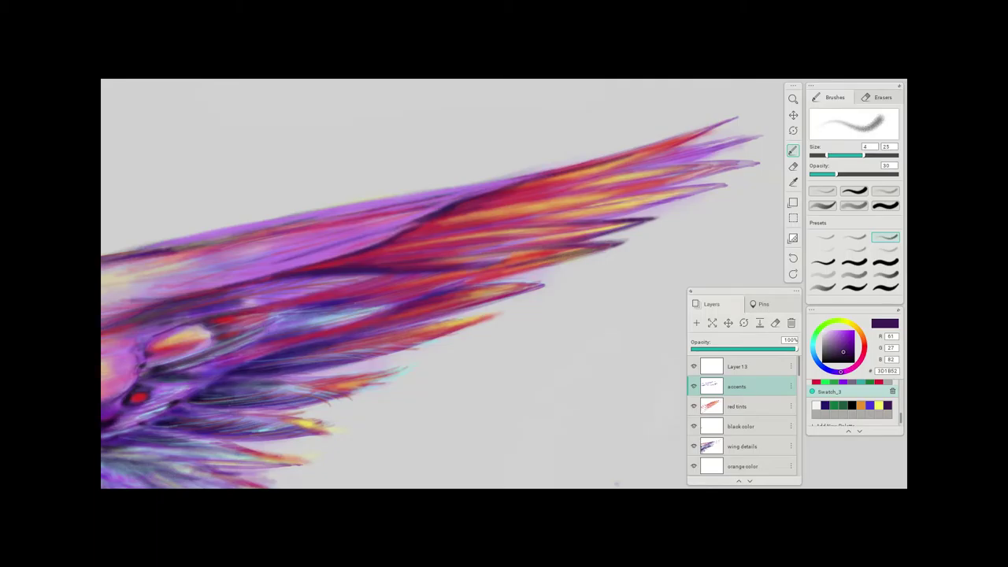
- Paint dark purple shadows between the uppermost feathers and sharpen their outer tips on the accents layer
mouse_move(642, 163)
left_mouse_down()
mouse_move(688, 152)
mouse_move(658, 156)
left_mouse_up()
left_click_drag(611, 170, 640, 163)
left_click_drag(575, 177, 597, 172)
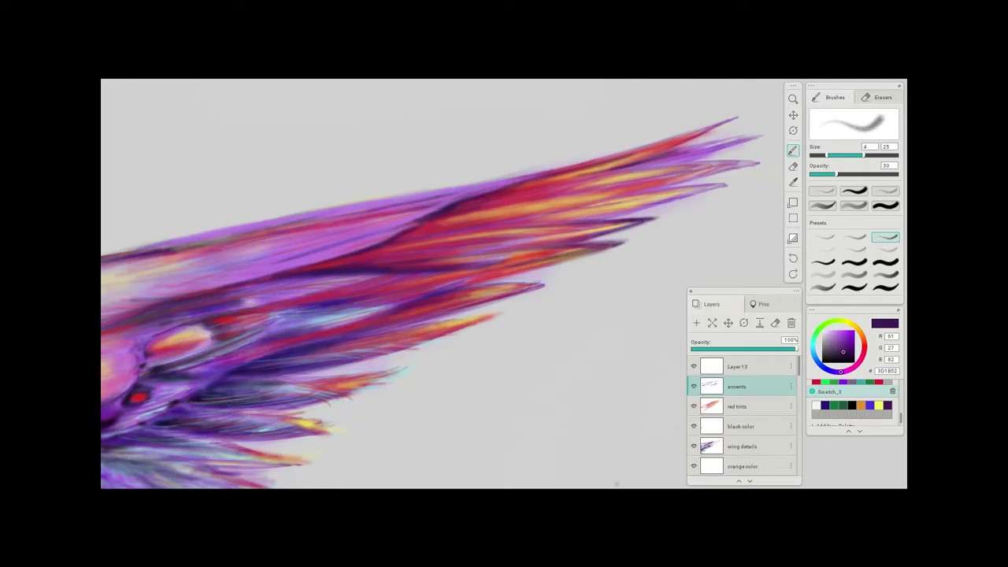
left_click_drag(630, 171, 682, 160)
left_click_drag(624, 170, 700, 159)
left_click_drag(690, 164, 758, 162)
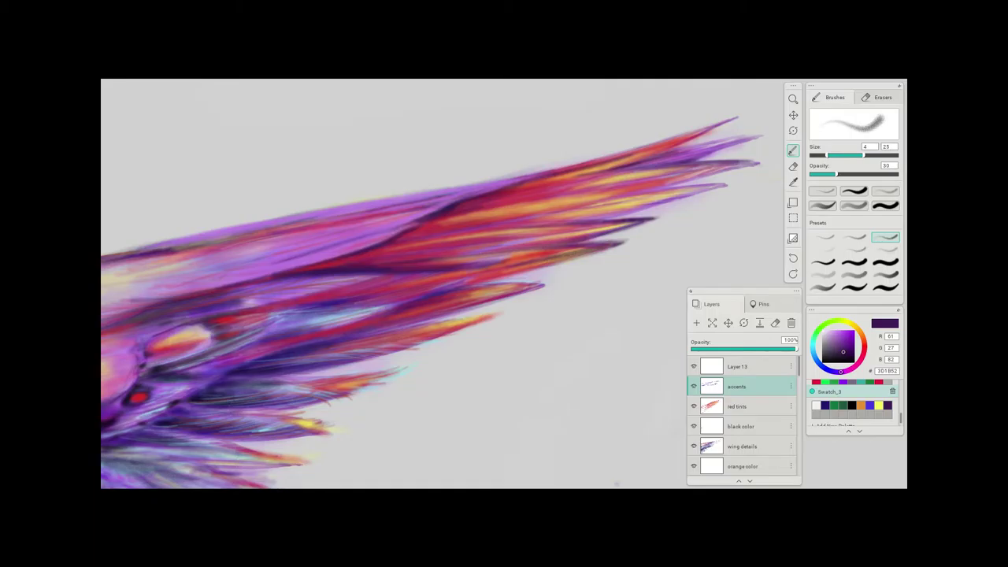
mouse_move(668, 162)
left_mouse_down()
mouse_move(768, 132)
mouse_move(756, 135)
left_mouse_up()
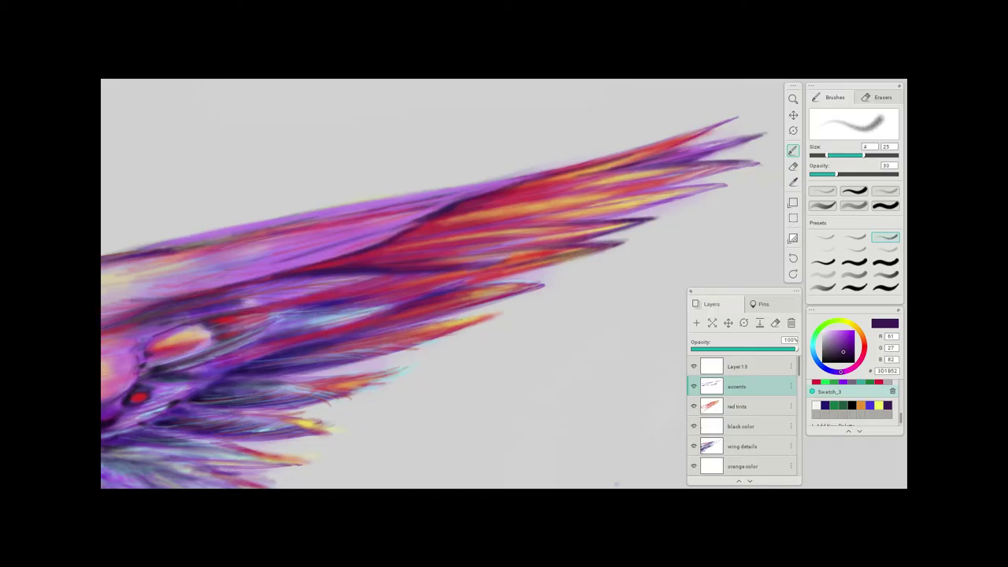
mouse_move(723, 185)
left_mouse_down()
mouse_move(634, 194)
mouse_move(756, 180)
mouse_move(742, 180)
left_mouse_up()
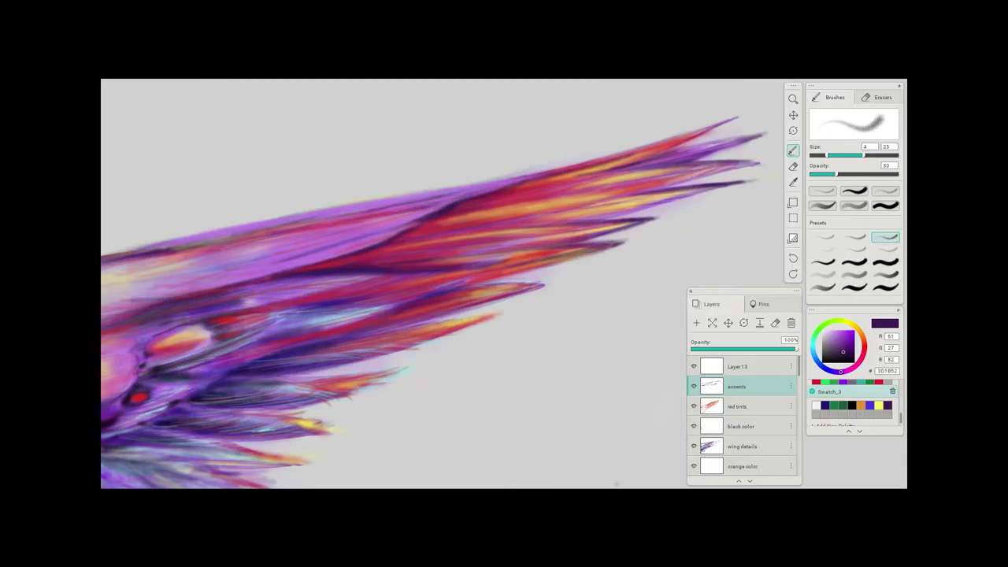
left_click_drag(669, 201, 734, 185)
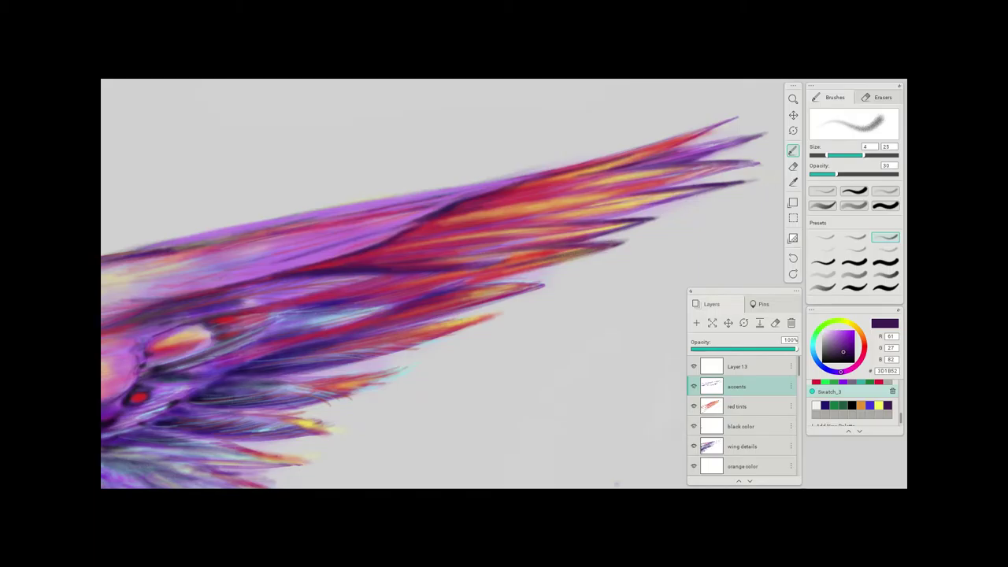
- Add thin dark purple strokes between the yellow streaks in the middle of the red feathers
mouse_move(553, 242)
left_mouse_down()
mouse_move(587, 239)
mouse_move(547, 240)
left_mouse_up()
left_click_drag(612, 229, 520, 238)
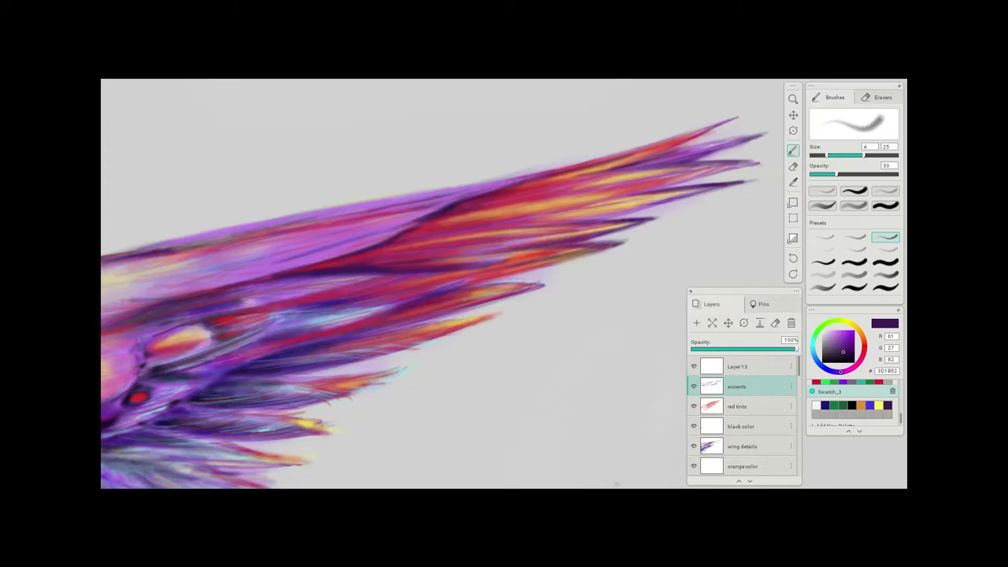
left_click_drag(629, 223, 582, 231)
left_click_drag(652, 197, 528, 216)
mouse_move(646, 195)
left_mouse_down()
mouse_move(548, 210)
mouse_move(663, 190)
left_mouse_up()
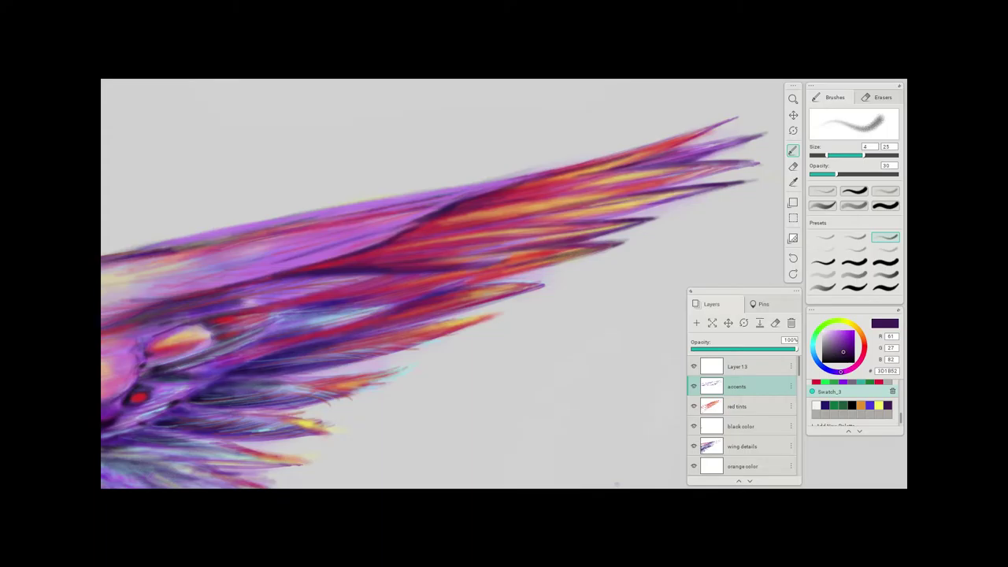
- Darken the base of the upper red feathers with dark purple strokes, increasing the brush's maximum size to 36
left_click_drag(503, 207, 529, 202)
key("bracketright")
key("bracketright")
key("bracketright")
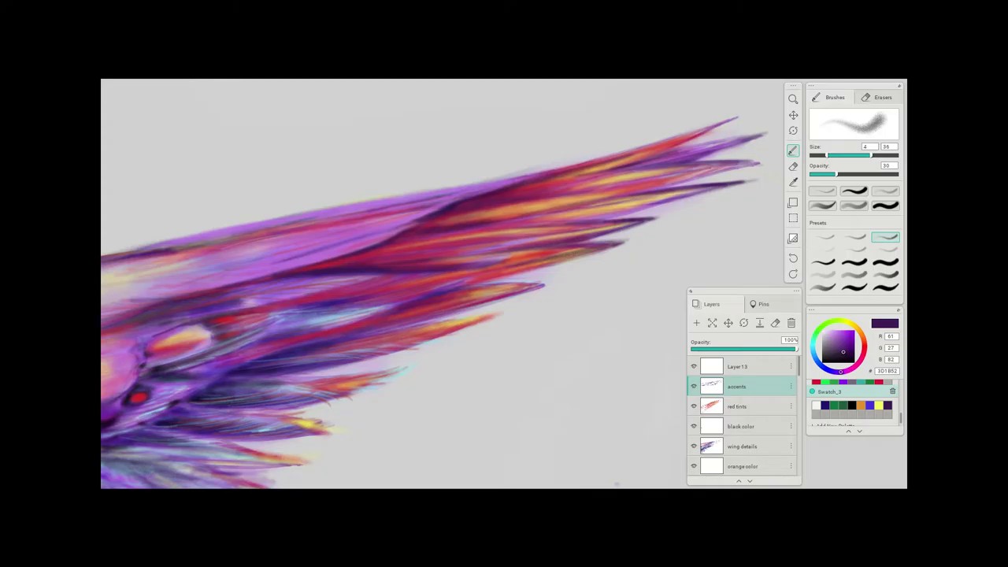
left_click_drag(471, 221, 555, 204)
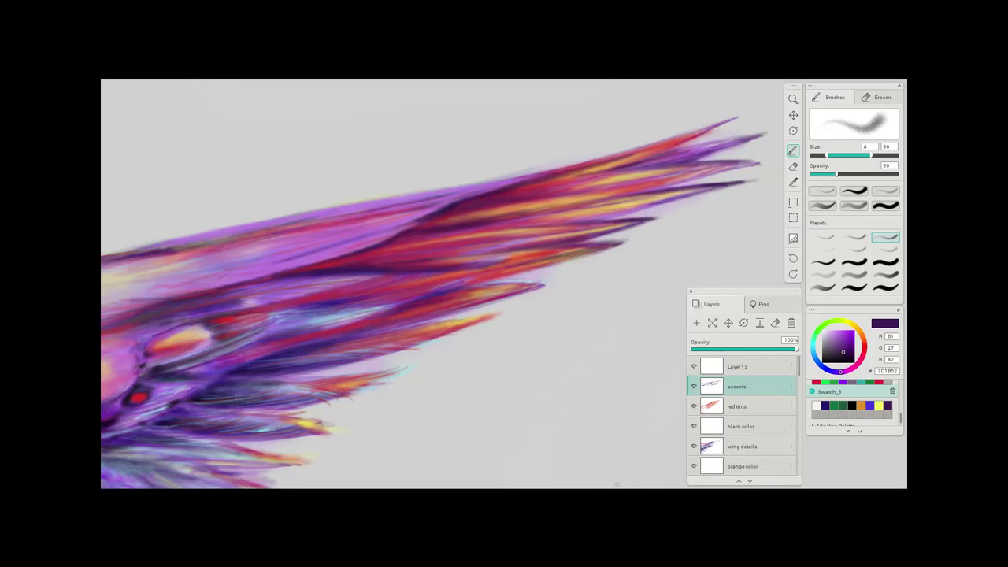
- Paint dark purple strokes along the border between the light purple band and the base of the red feathers on the accents layer
left_click_drag(422, 239, 442, 235)
left_click_drag(246, 278, 280, 271)
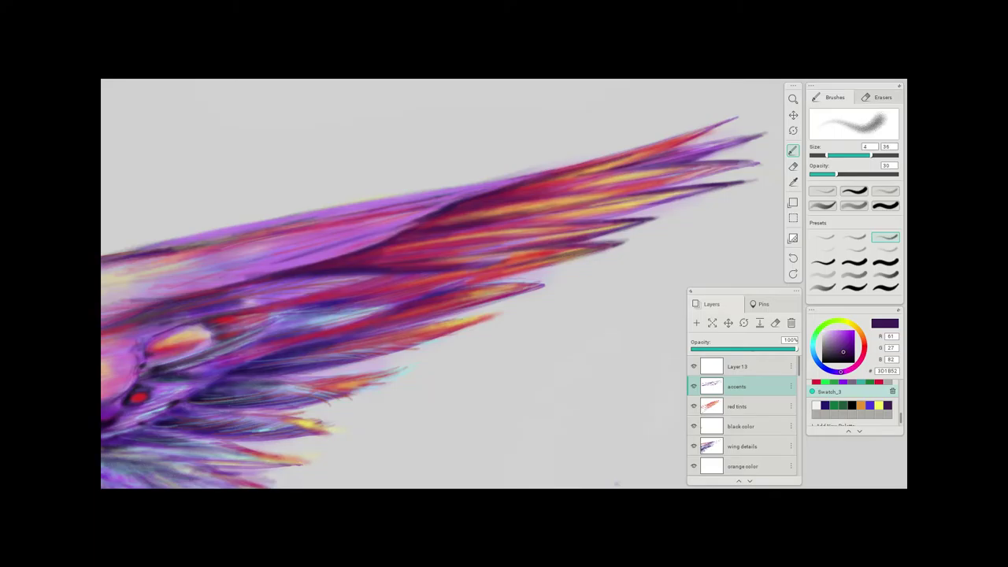
left_click_drag(224, 284, 246, 279)
left_click_drag(158, 296, 194, 289)
left_click_drag(406, 250, 416, 246)
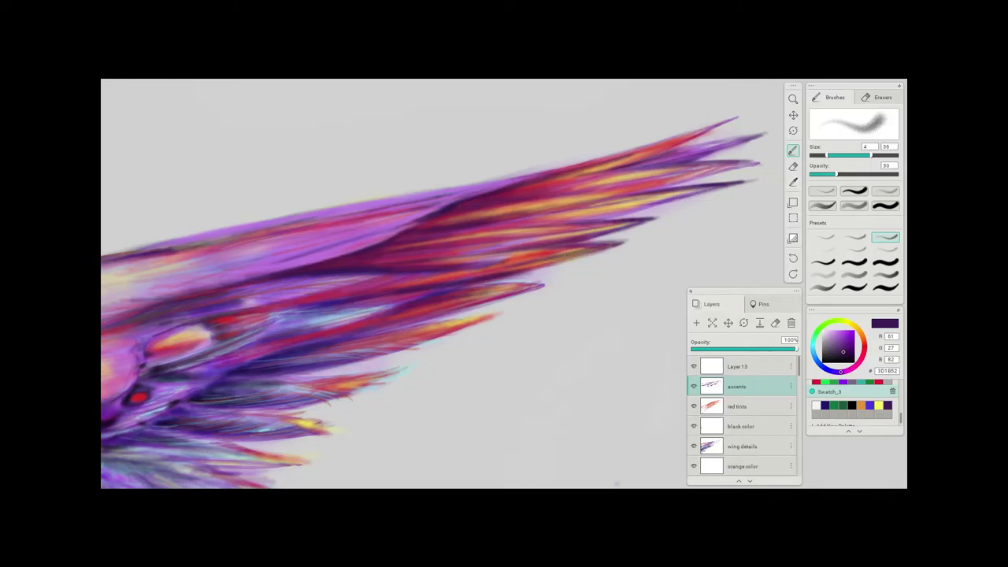
- Fade the outer ends of the upper feather tips on the accents and linework 2 layers with the eraser at opacity 20
left_click(793, 167)
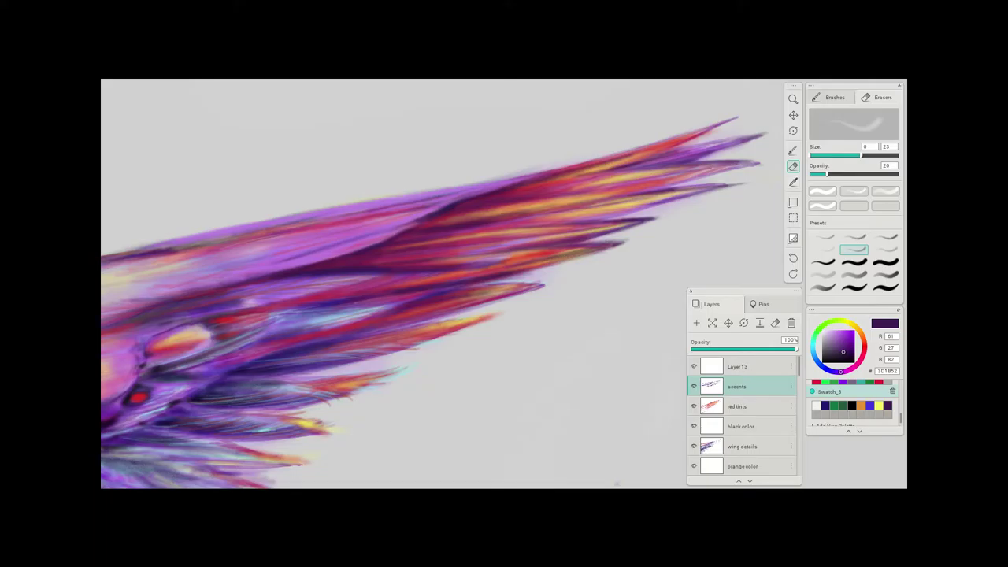
key("ctrl+z")
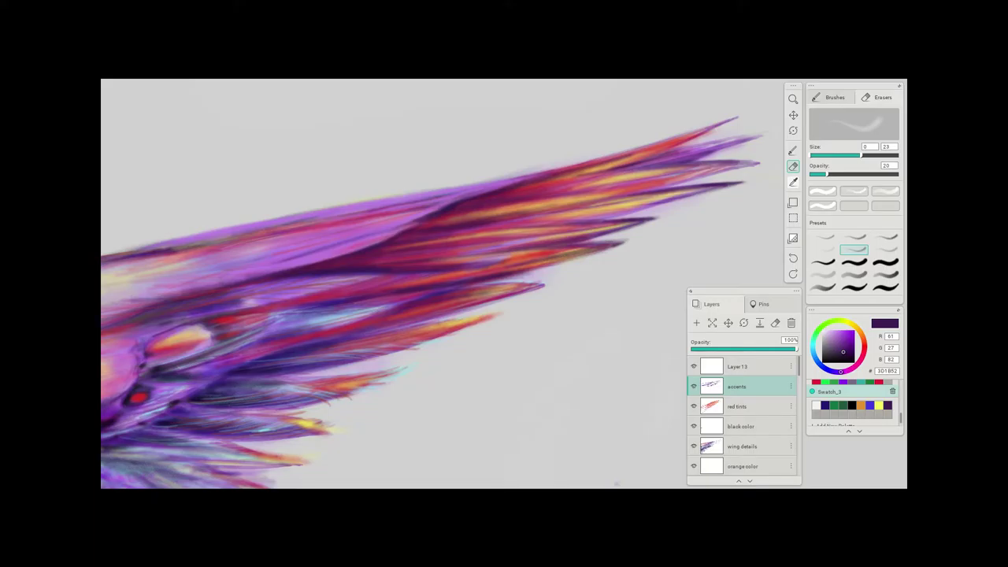
left_click(740, 406)
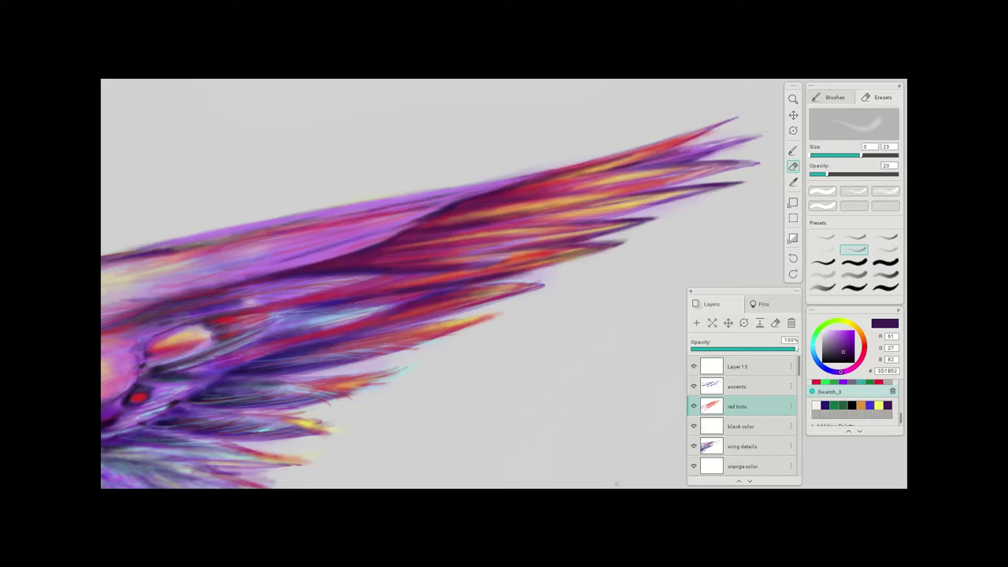
left_click(742, 446)
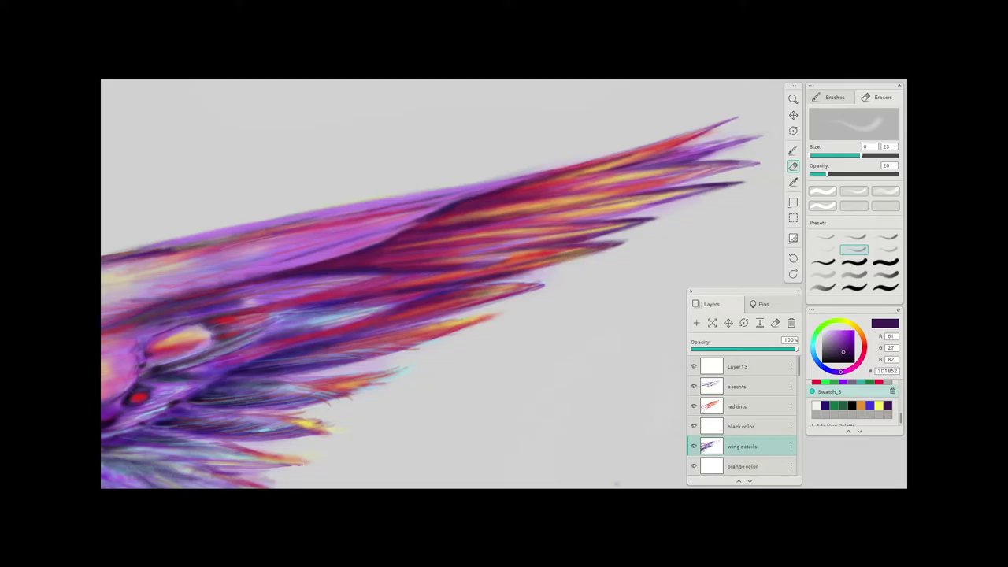
left_click(741, 426)
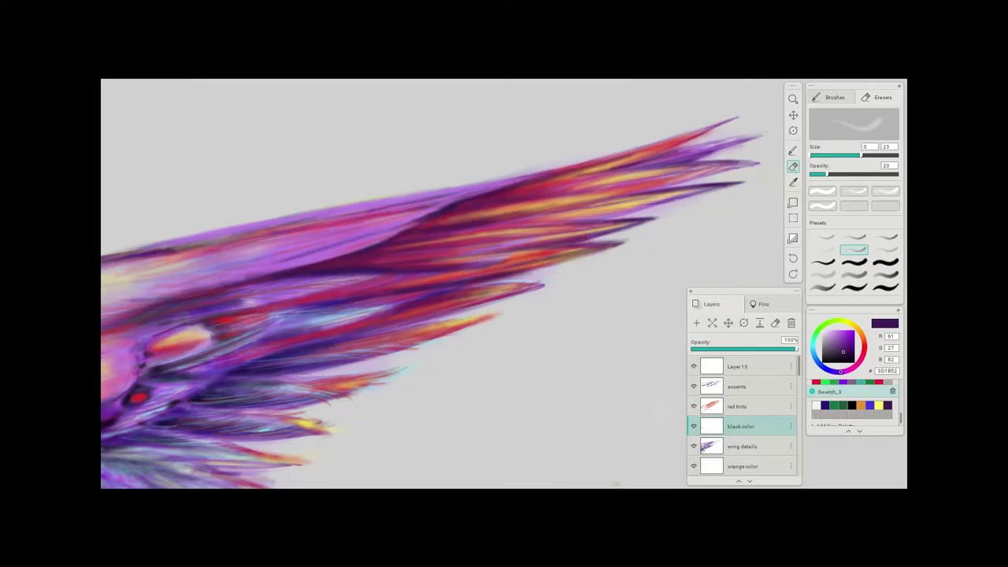
left_click(742, 466)
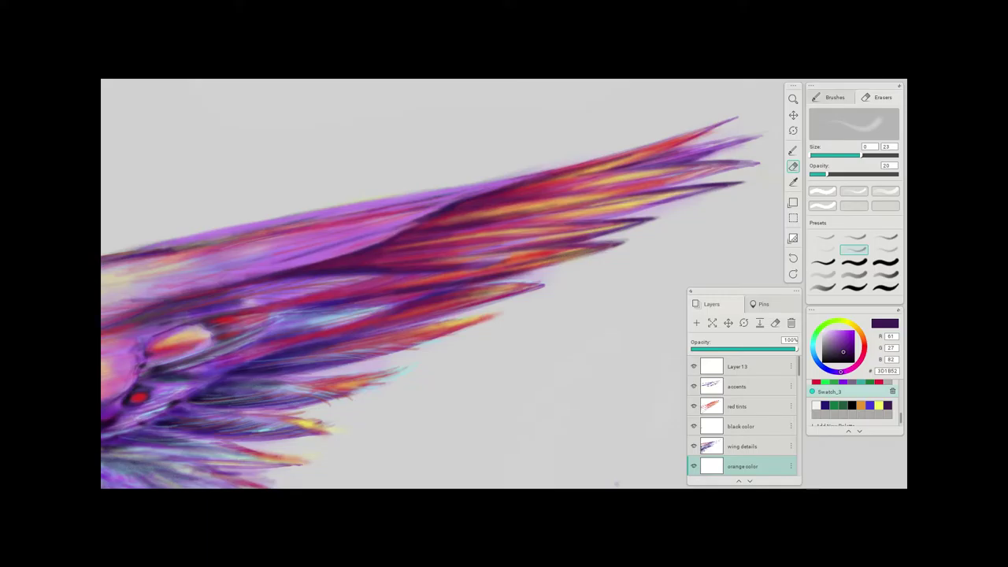
scroll(742, 418, "down", 3)
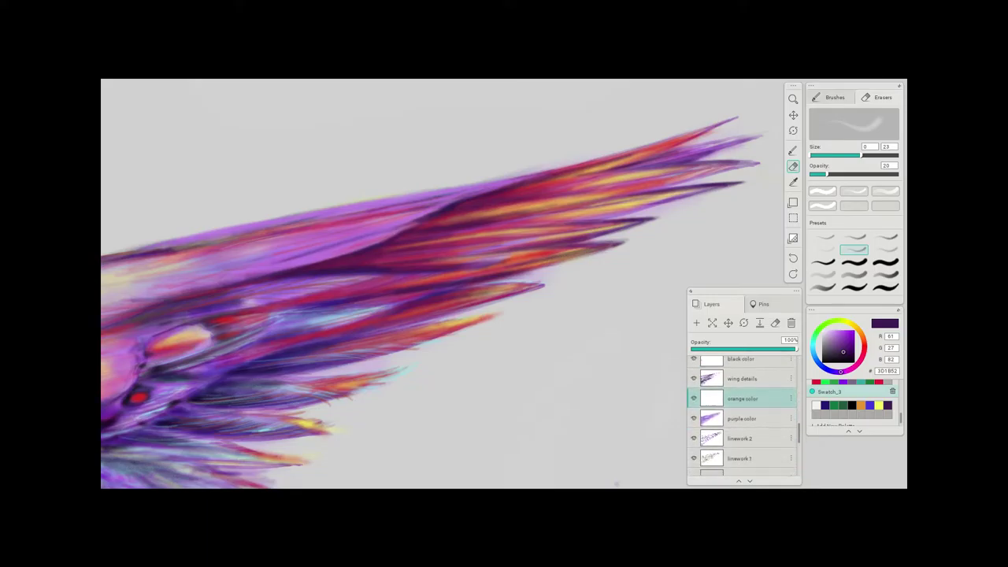
left_click(742, 422)
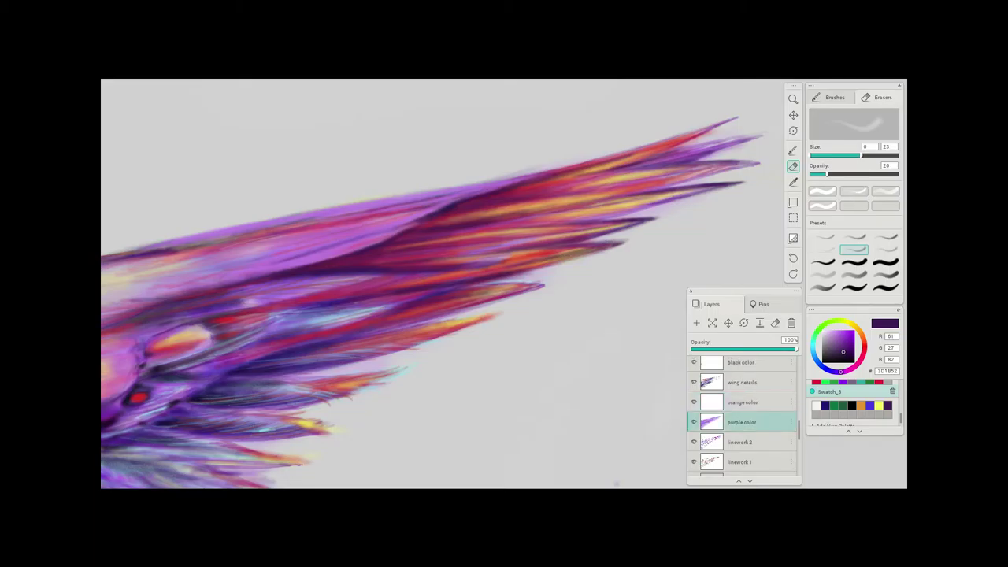
left_click(742, 442)
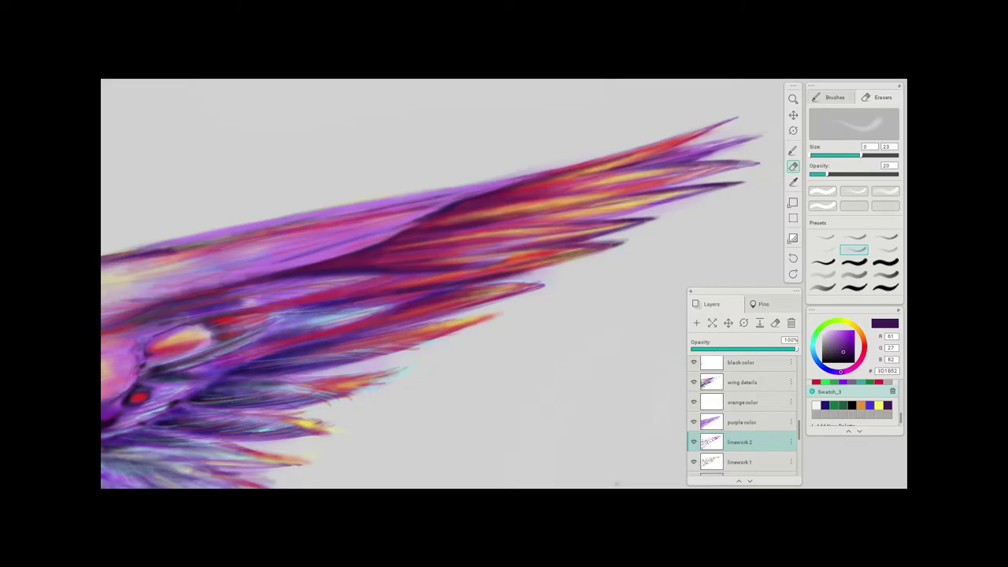
left_click_drag(740, 164, 760, 164)
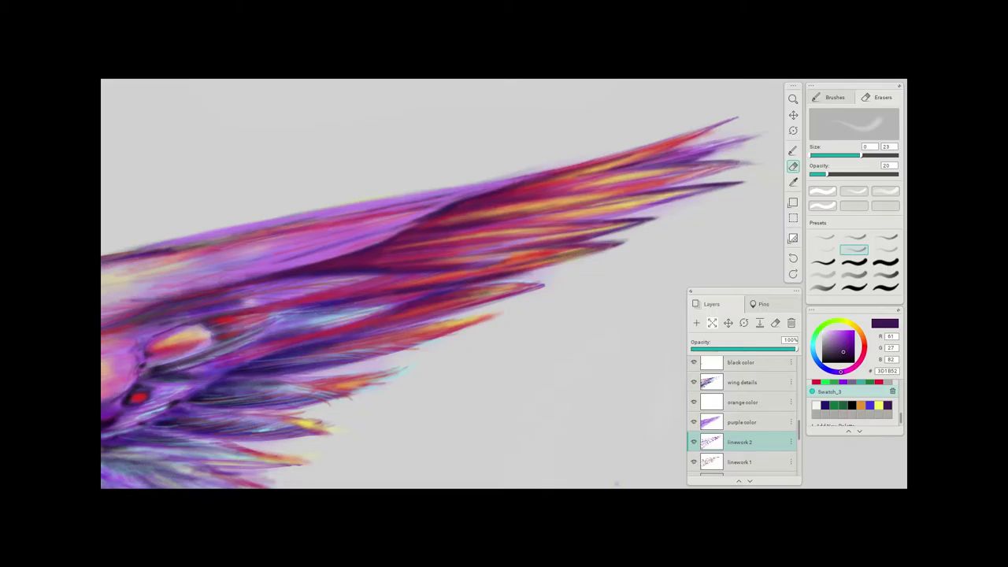
- Make the wing details layer active, choose the purple 5F1090 and store it in Swatch_3
left_click(742, 382)
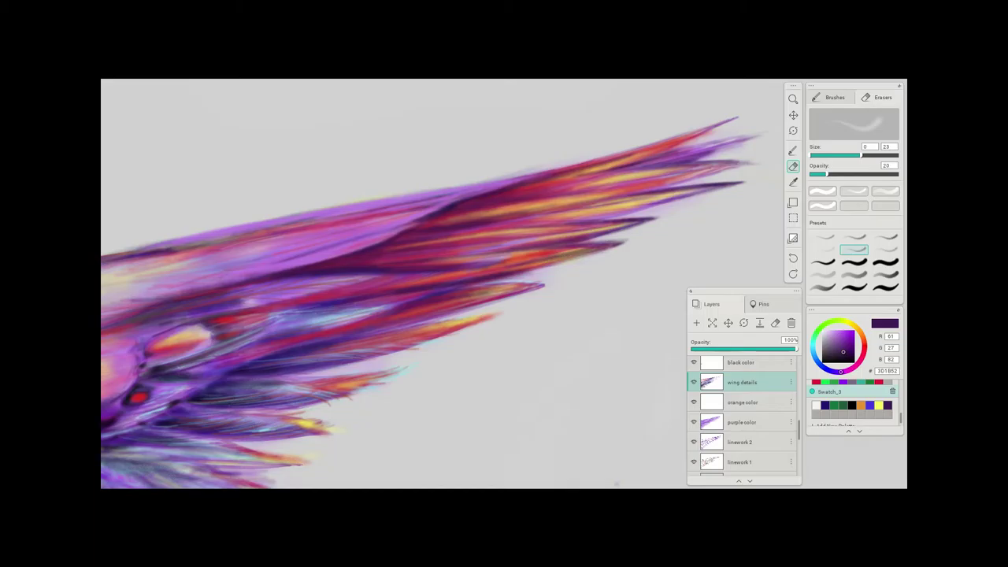
left_click(742, 363)
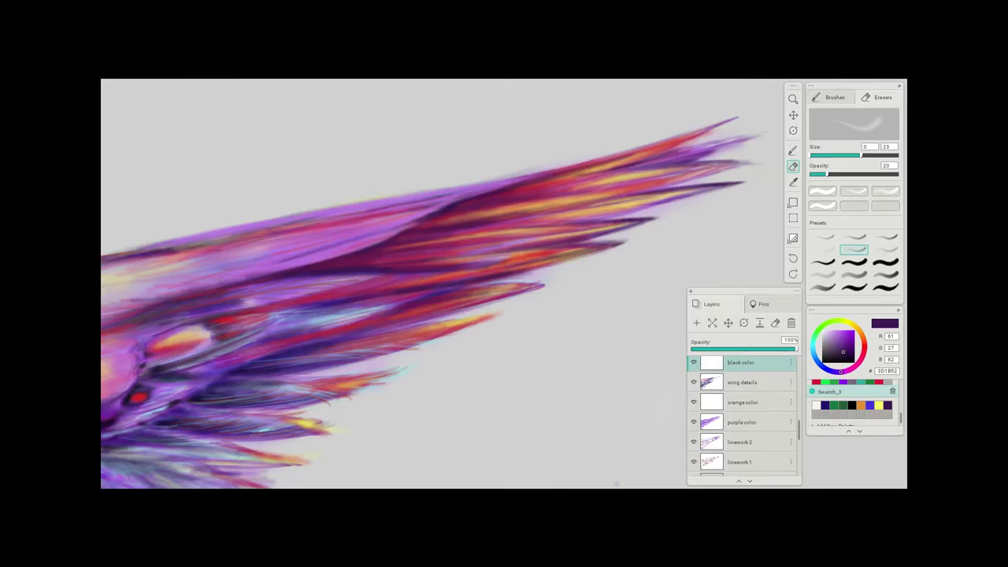
left_click(742, 382)
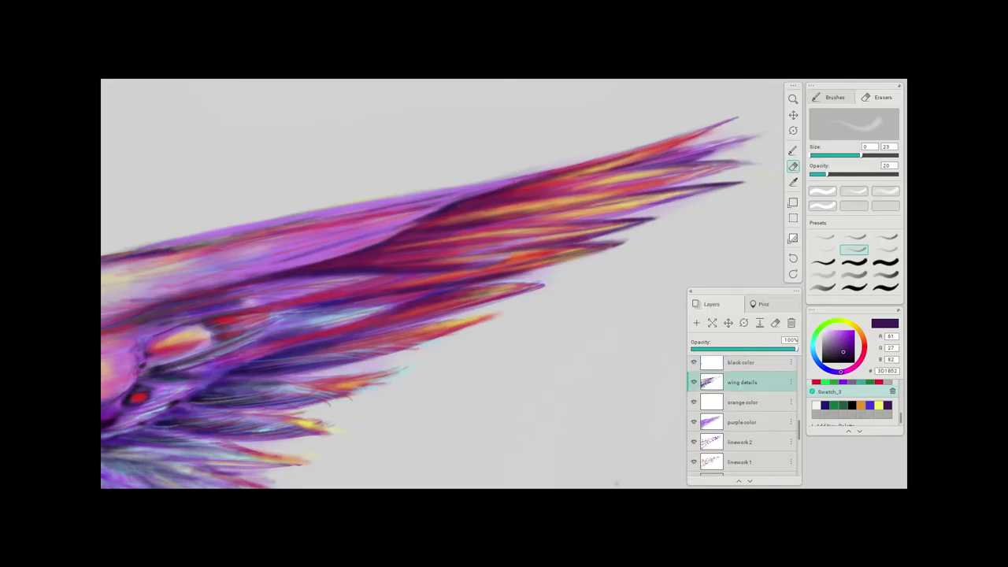
left_click(850, 344)
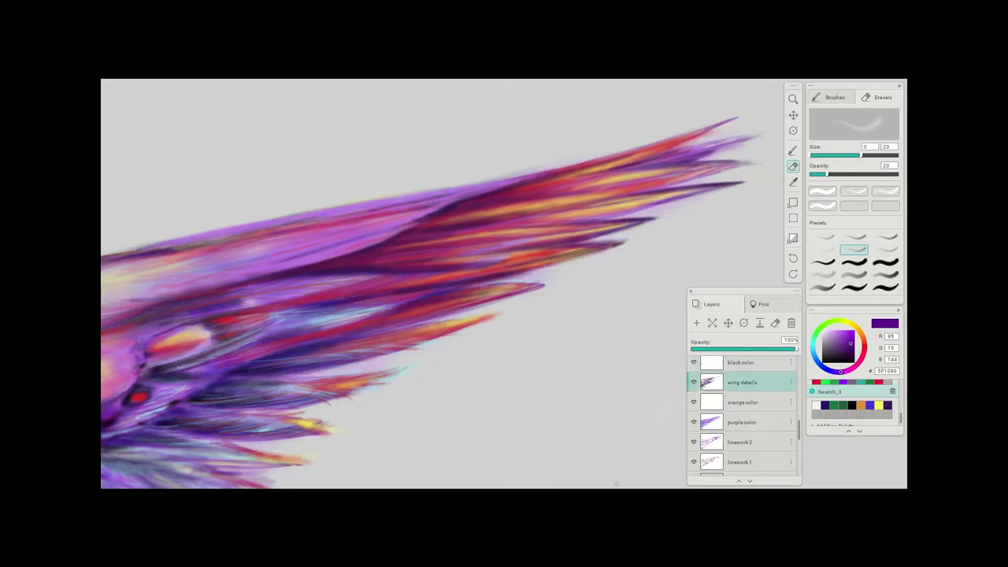
left_click(815, 414)
- Reduce the eraser's maximum size to 4
key("bracketleft")
key("bracketleft")
key("bracketleft")
key("bracketleft")
key("bracketleft")
key("bracketleft")
key("bracketleft")
key("bracketleft")
key("bracketleft")
key("bracketleft")
key("bracketleft")
key("bracketleft")
key("bracketleft")
key("bracketleft")
key("bracketleft")
key("bracketleft")
key("bracketleft")
key("bracketleft")
key("bracketleft")
key("bracketright")
- Set the brush's size range to a minimum of 2 and a maximum of 6 for fine strokes
key("b")
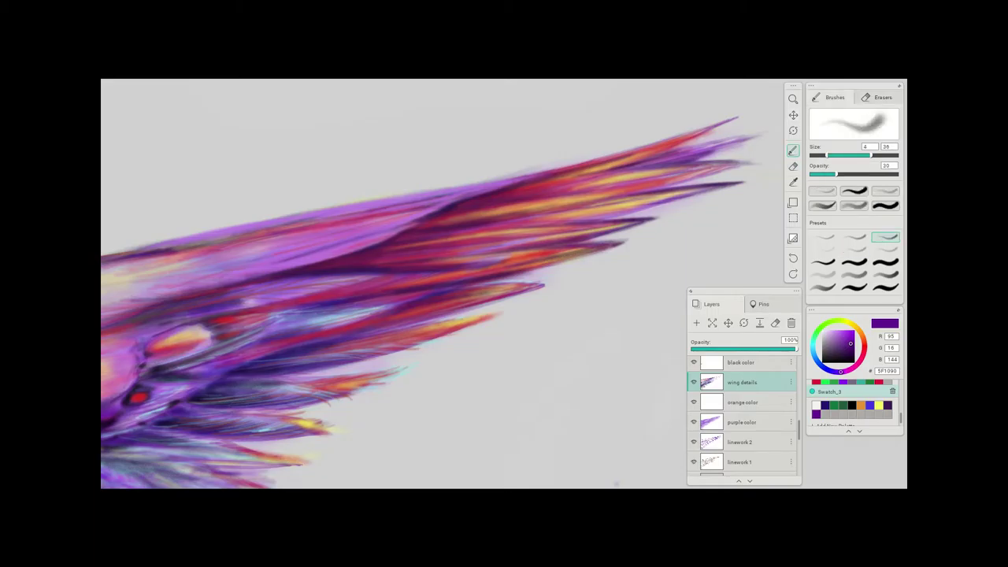
left_click_drag(871, 155, 864, 155)
key("bracketleft")
key("bracketleft")
key("bracketleft")
key("bracketleft")
key("bracketleft")
key("bracketleft")
key("bracketleft")
key("bracketleft")
key("bracketleft")
key("bracketleft")
key("bracketleft")
key("bracketleft")
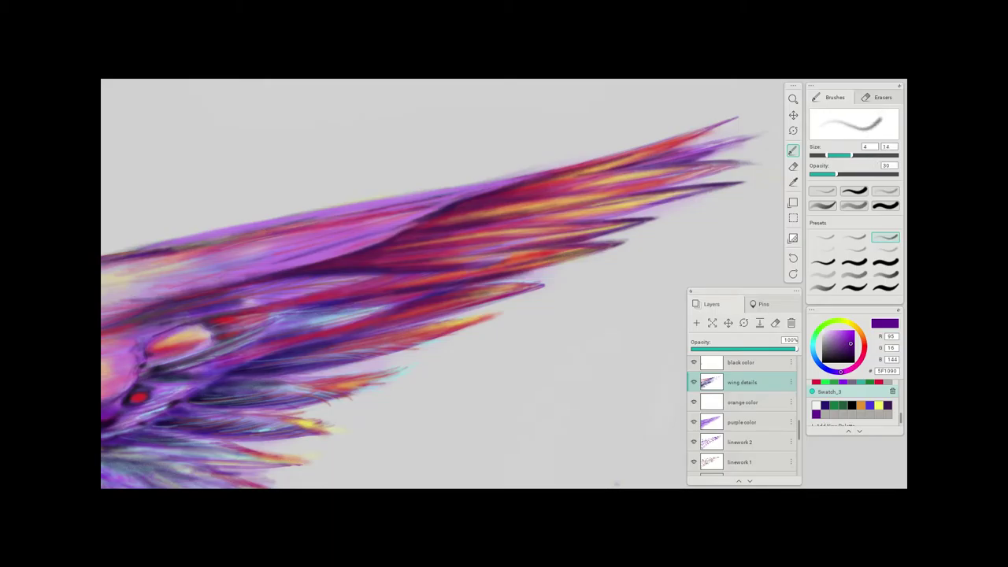
key("bracketright")
key("bracketright")
key("bracketright")
key("bracketright")
- Extend the two uppermost feather tips into sharp points with thin purple strokes and clean their edges with the eraser
left_click_drag(714, 154, 740, 145)
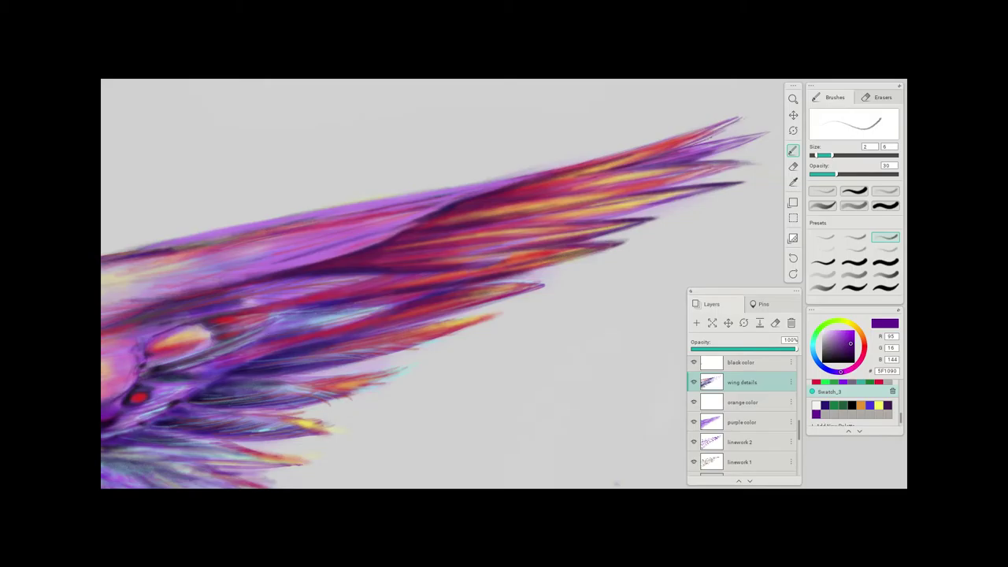
left_click_drag(680, 134, 716, 126)
left_click_drag(719, 134, 739, 122)
left_click(793, 166)
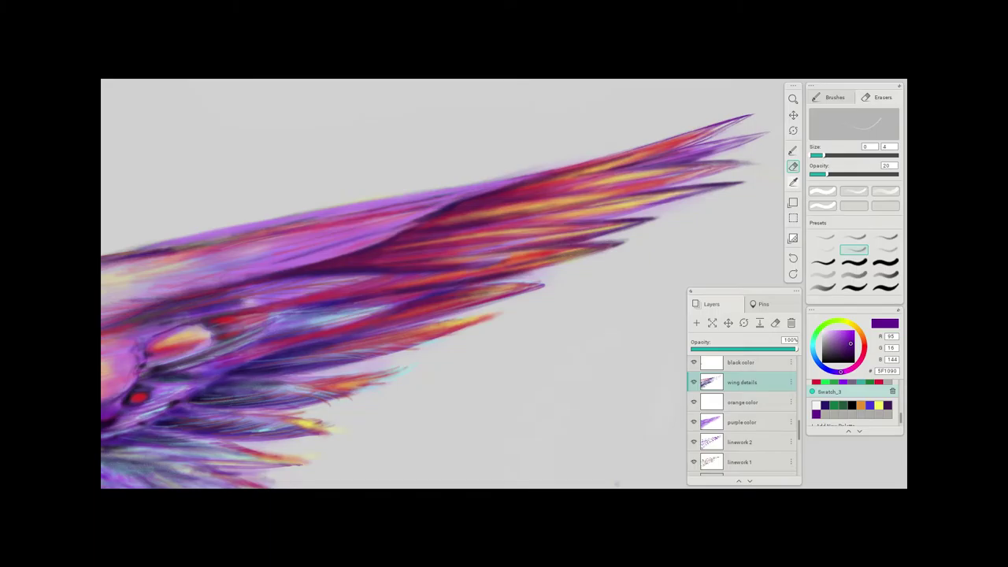
- Lengthen the third, fourth and fifth feather tips from the top into sharp points with thin purple strokes
key("b")
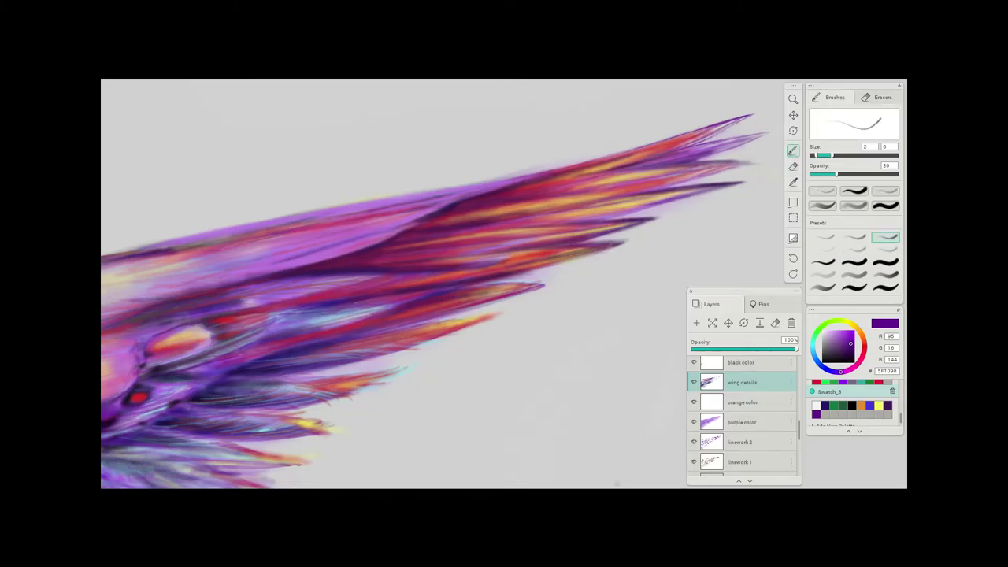
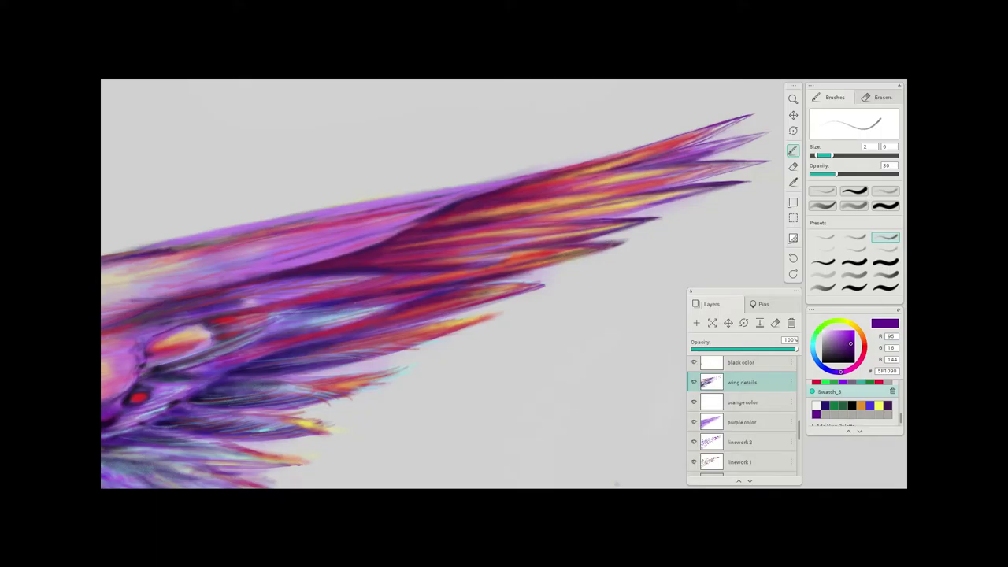
left_click_drag(637, 225, 688, 215)
key("e")
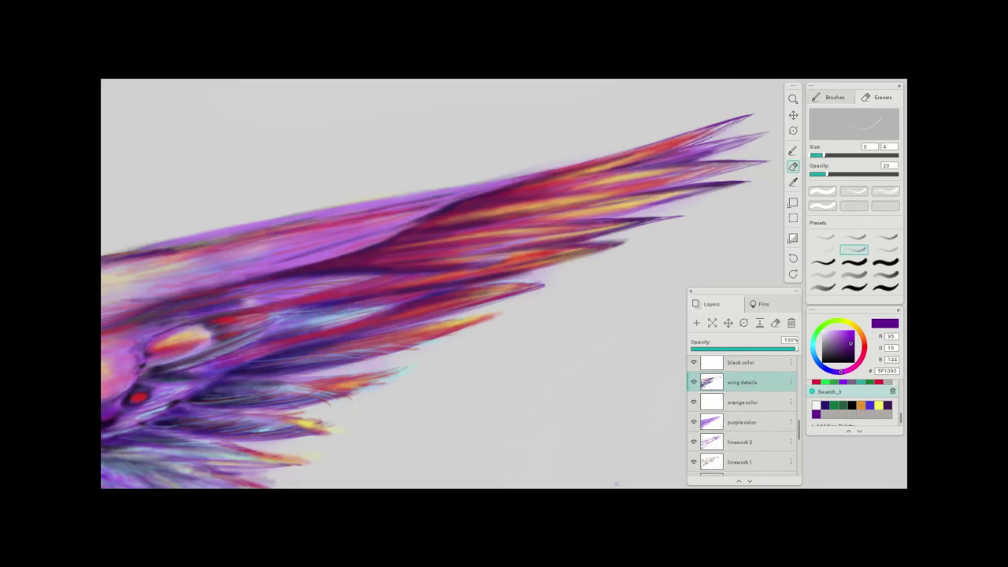
- Review the whole wing and its sharpened feather tips at different zoom levels and rotations
scroll(560, 196, "down", 5)
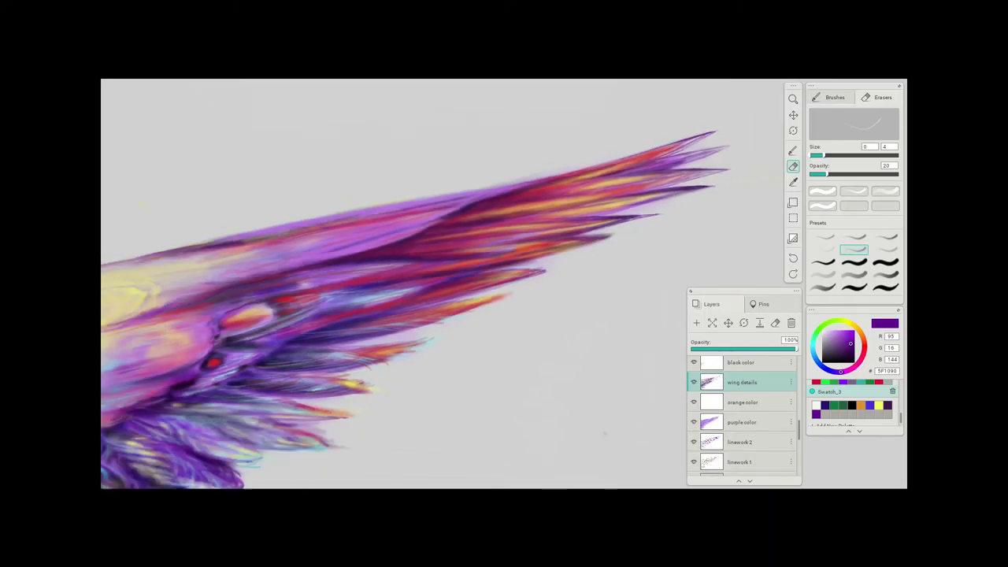
scroll(425, 283, "down", 3)
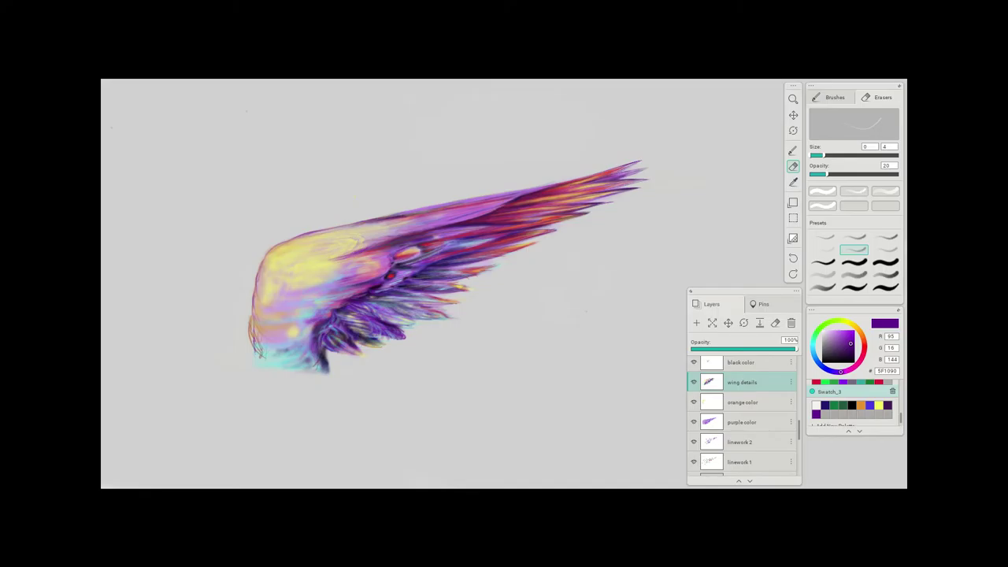
left_click_drag(586, 311, 550, 336)
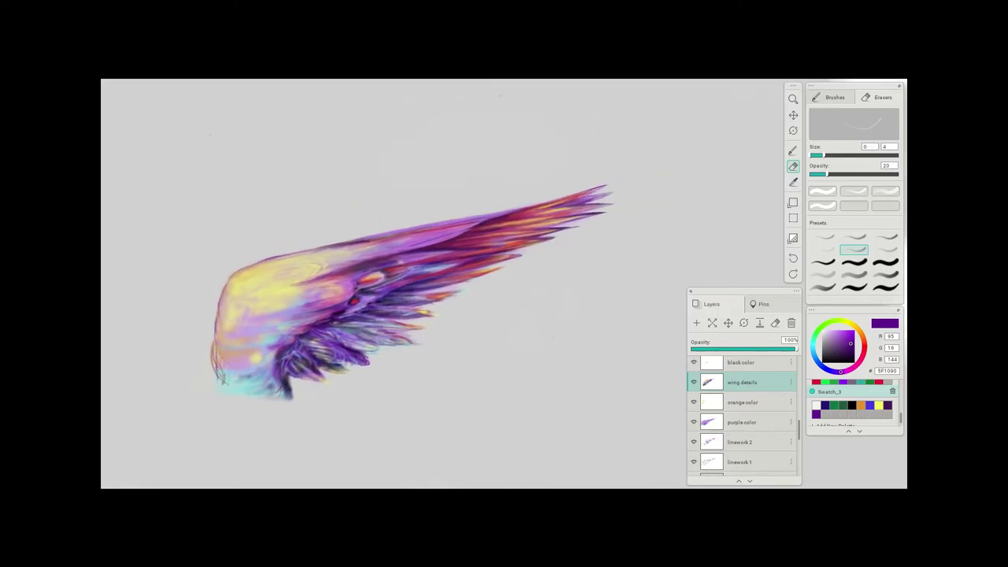
scroll(505, 212, "down", 2)
scroll(477, 221, "up", 4)
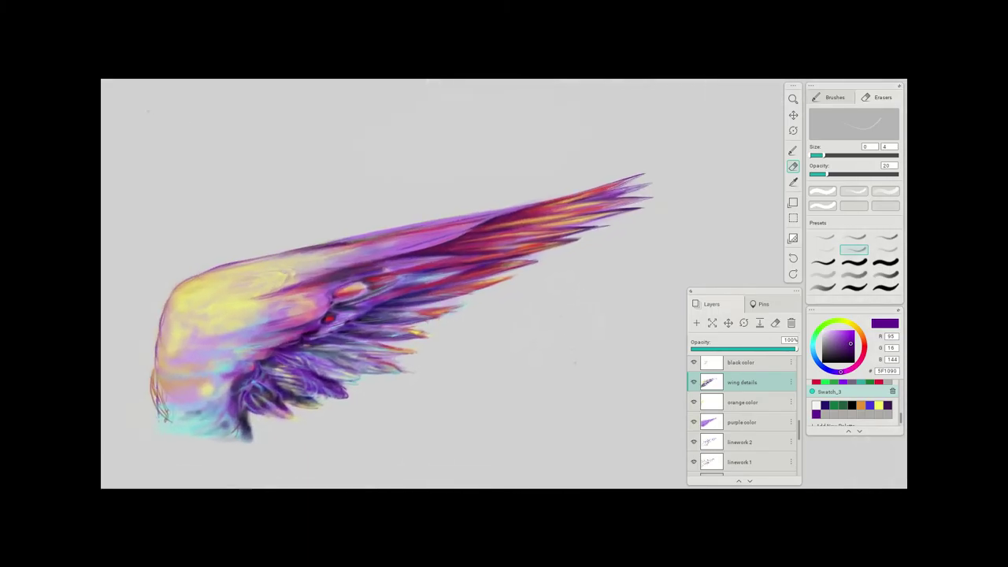
scroll(423, 248, "up", 2)
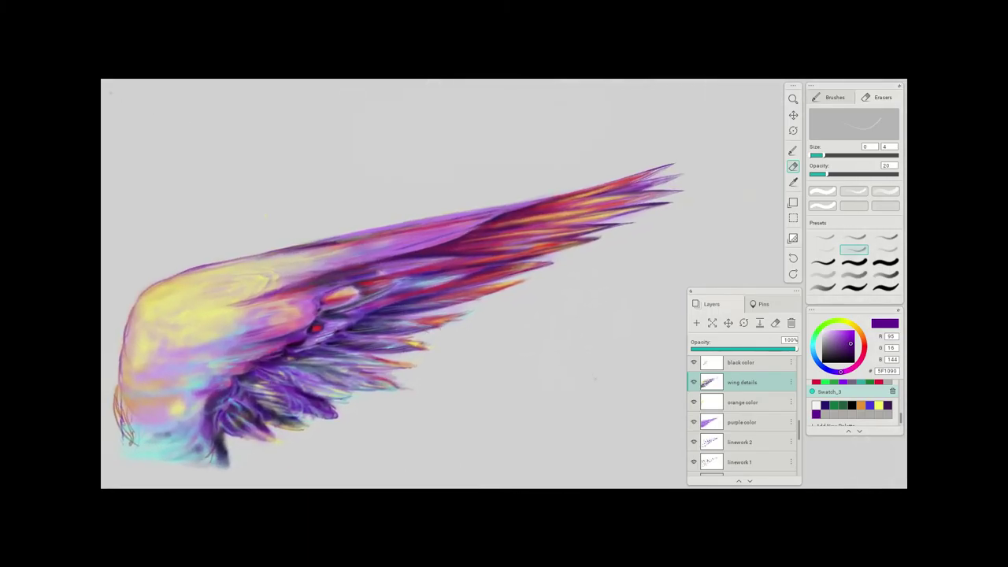
scroll(418, 213, "up", 5)
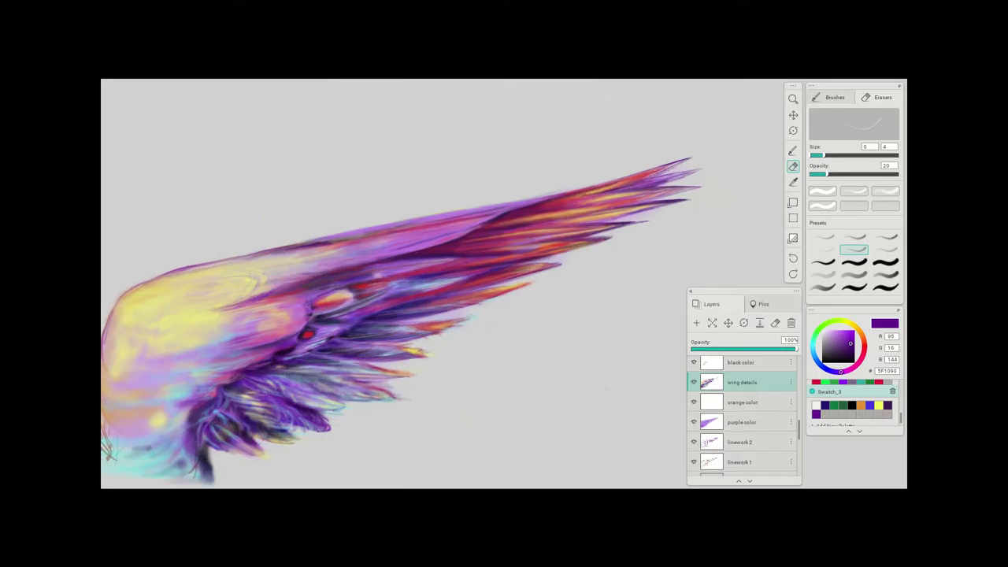
scroll(354, 315, "down", 3)
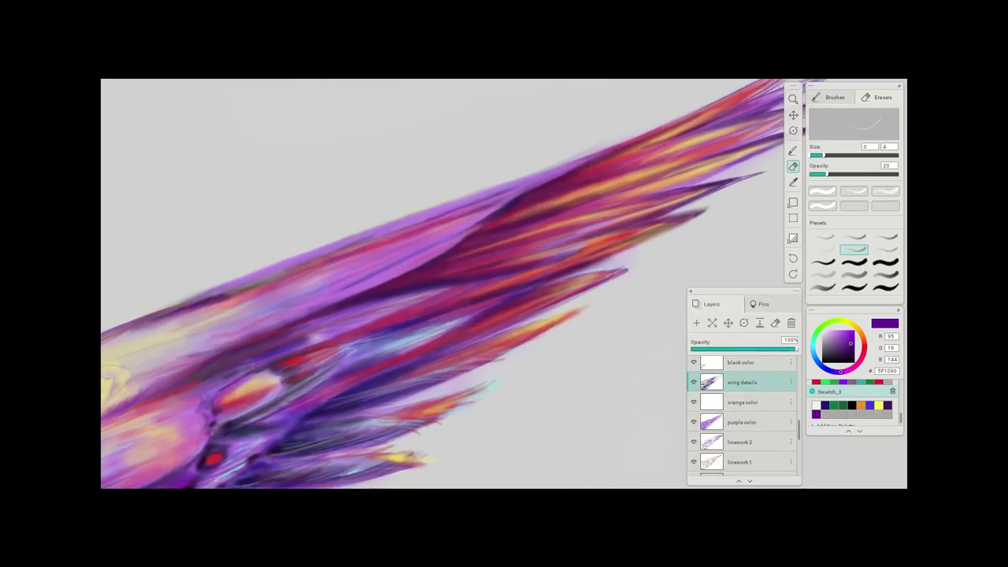
scroll(582, 371, "down", 1)
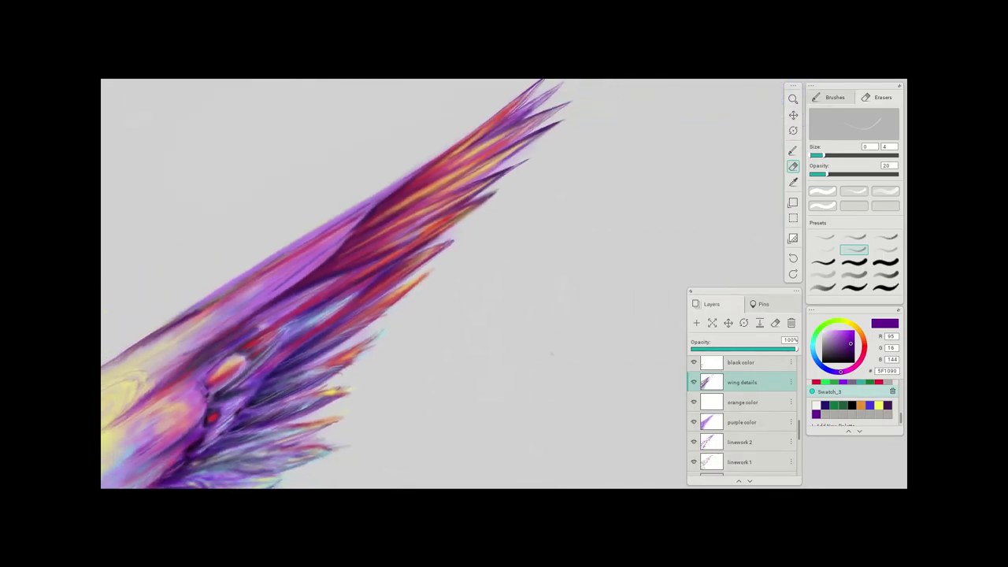
left_click_drag(553, 354, 515, 449)
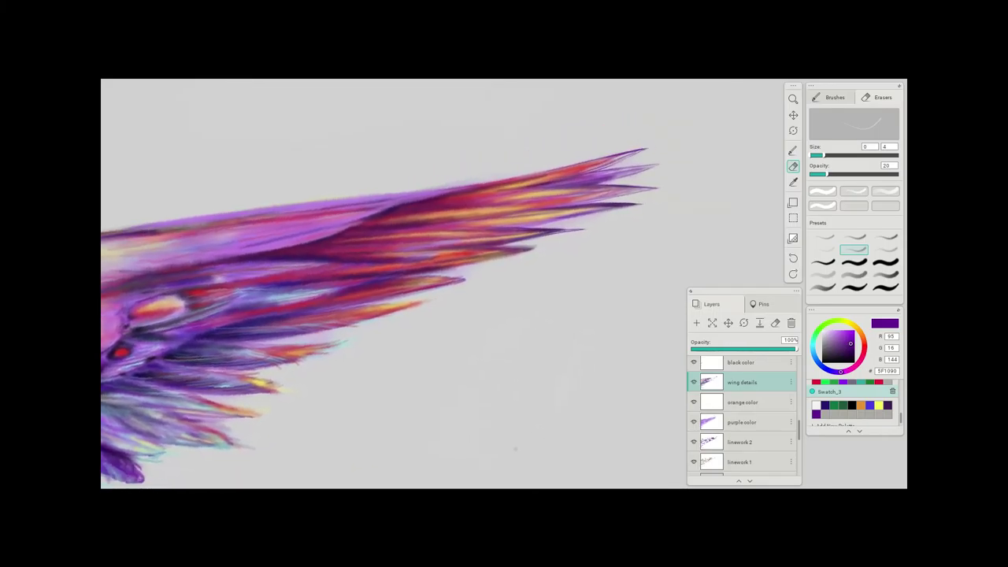
- Sharpen and extend the sixth feather tip from the top with thin purple strokes and outline the feather's lower edge
scroll(385, 271, "up", 2)
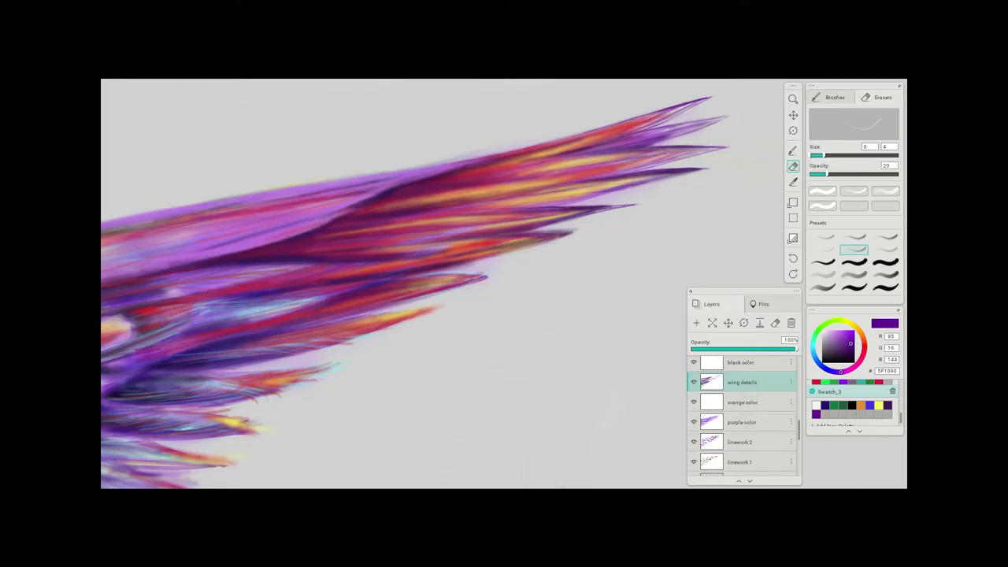
key("b")
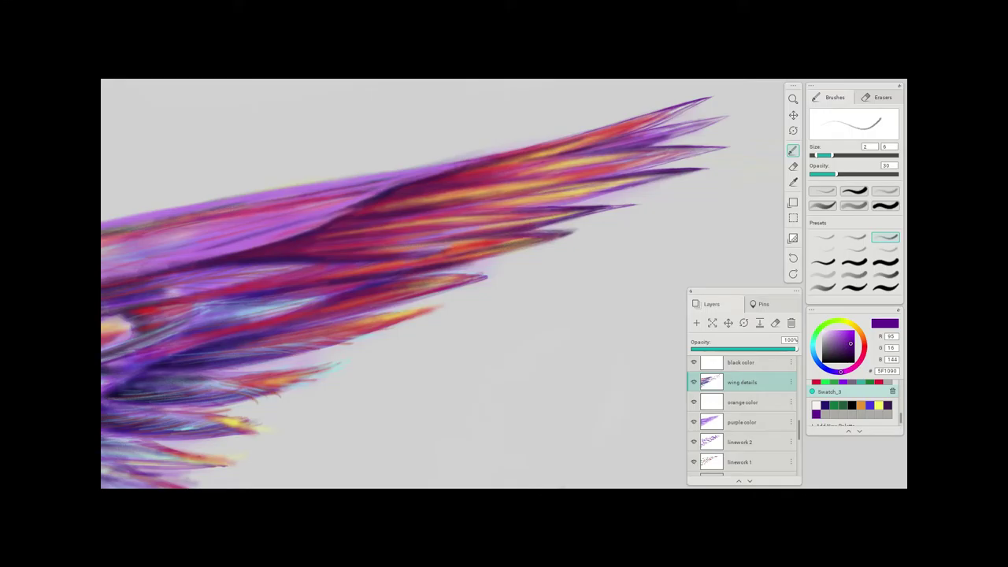
left_click_drag(552, 232, 580, 230)
left_click_drag(476, 261, 572, 240)
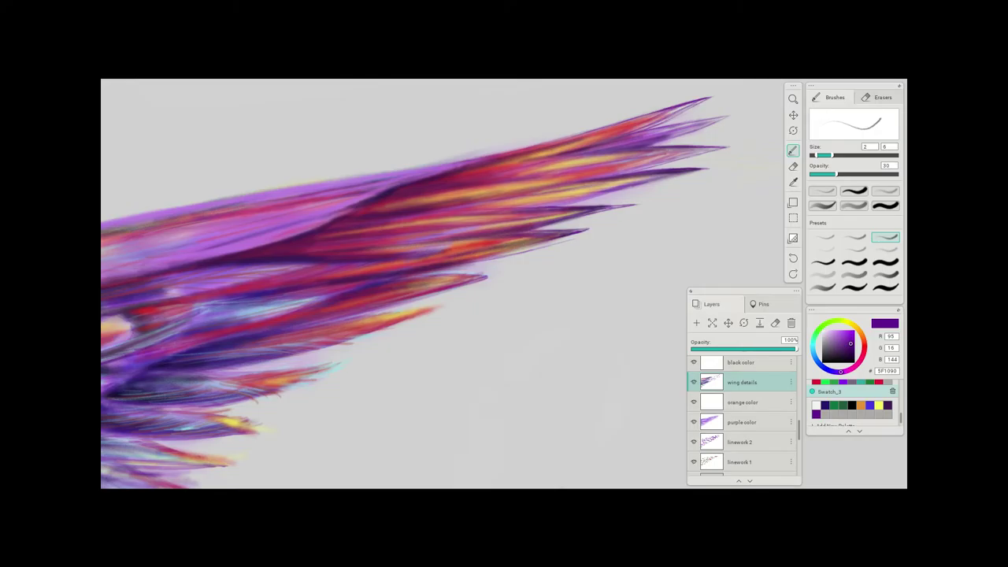
- Extend the sixth feather's tip with a thin purple stroke and soften its lower edge using the eraser at size 13
left_click_drag(571, 232, 590, 229)
mouse_move(832, 155)
left_mouse_down()
mouse_move(818, 155)
mouse_move(860, 155)
left_mouse_up()
key("e")
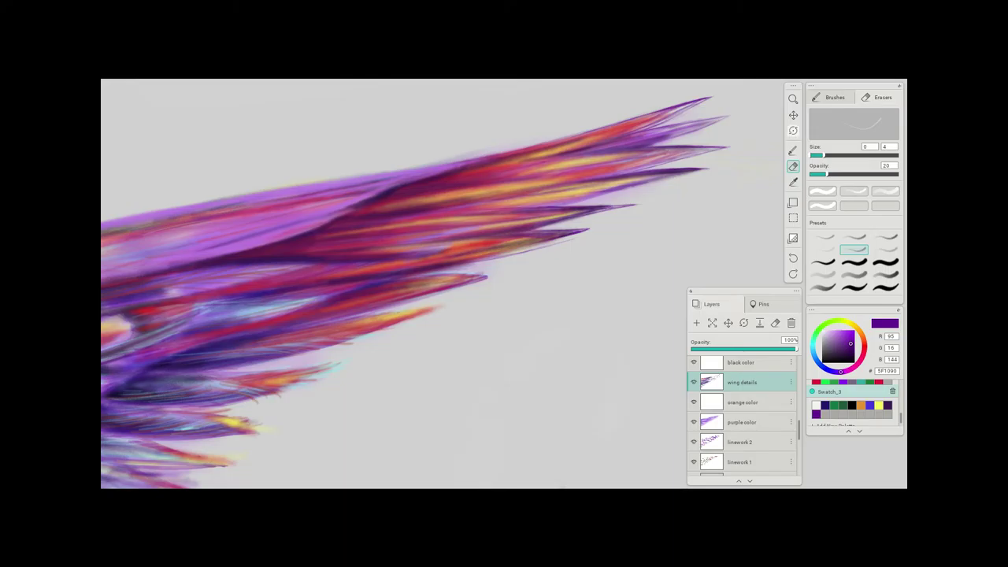
key("bracketleft")
key("bracketright")
key("bracketright")
key("bracketright")
key("bracketright")
key("bracketright")
key("bracketright")
key("bracketright")
key("bracketright")
key("bracketright")
key("bracketright")
key("bracketright")
left_click_drag(538, 248, 556, 244)
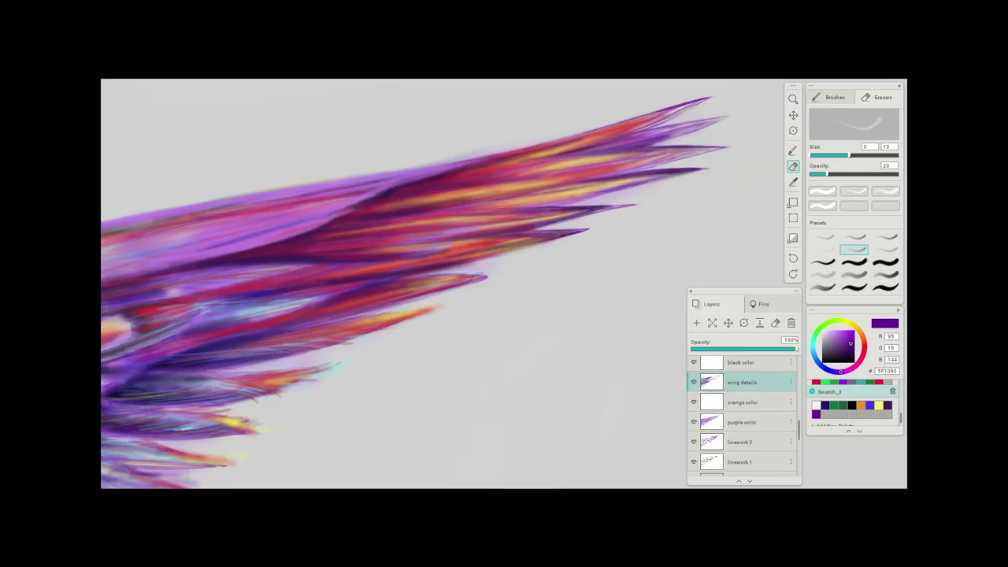
- Erase the stray haze around the lower feather tips on the purple color, linework 2 and linework 1 layers
left_click(742, 422)
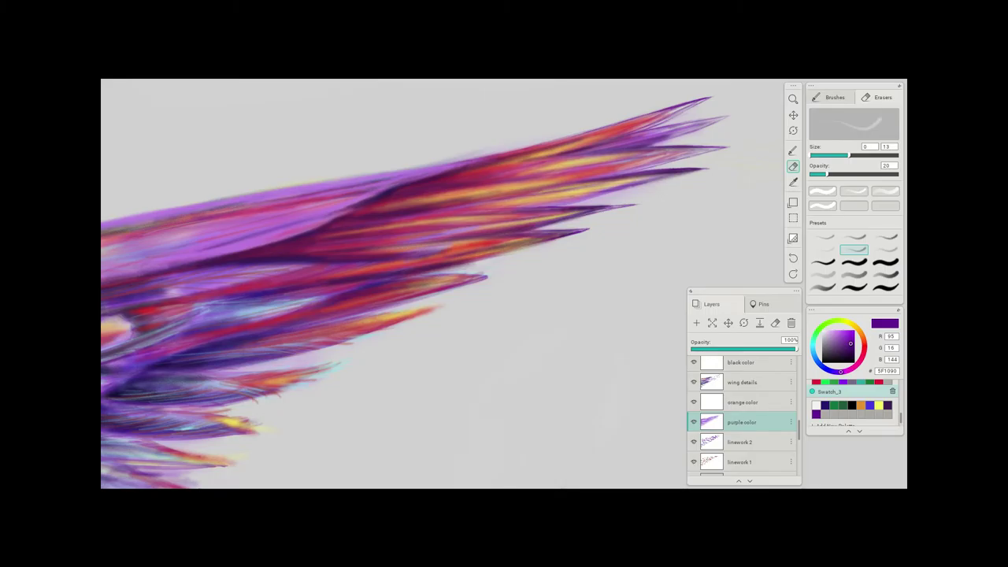
left_click(741, 442)
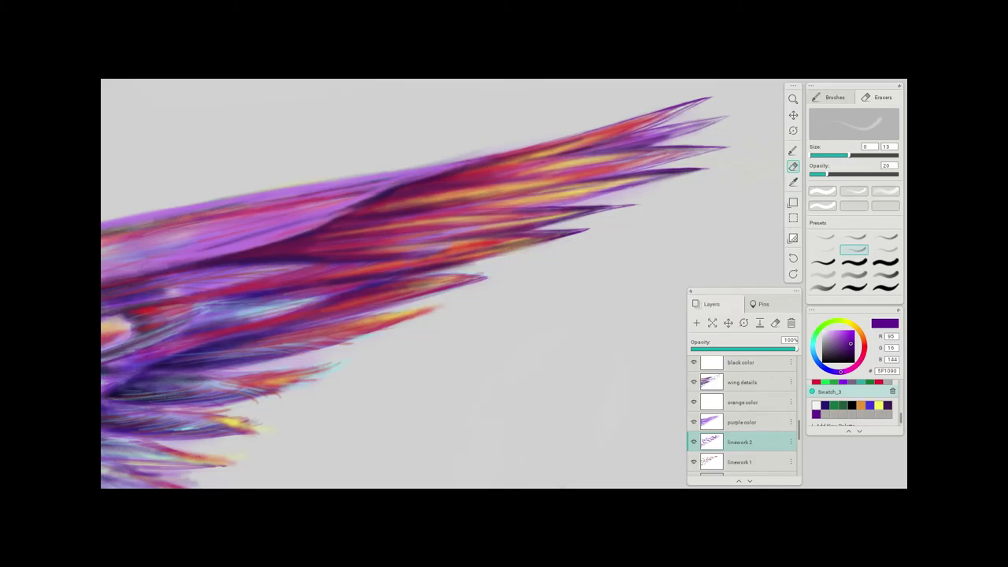
left_click_drag(741, 462, 722, 462)
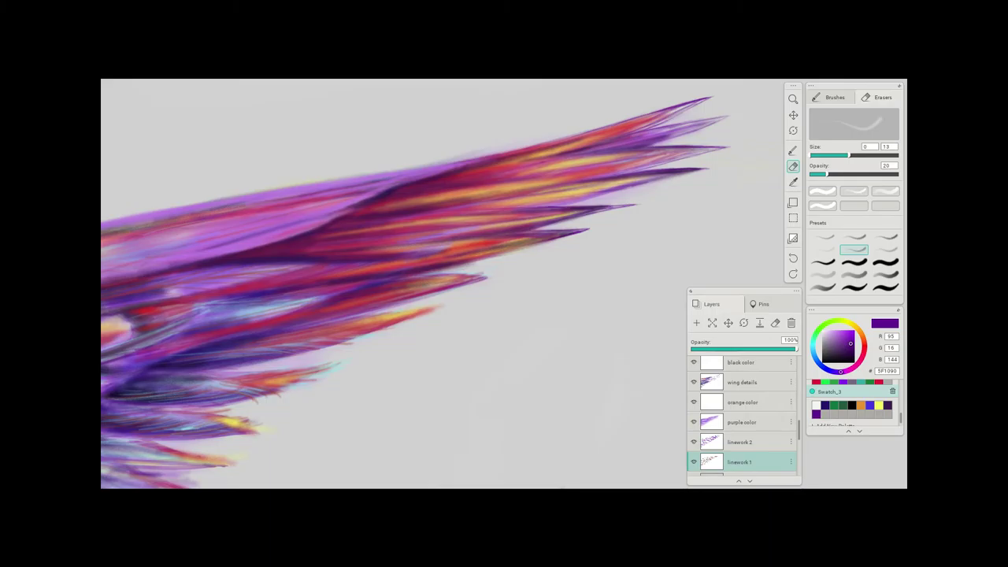
scroll(742, 417, "down", 1)
scroll(742, 417, "up", 2)
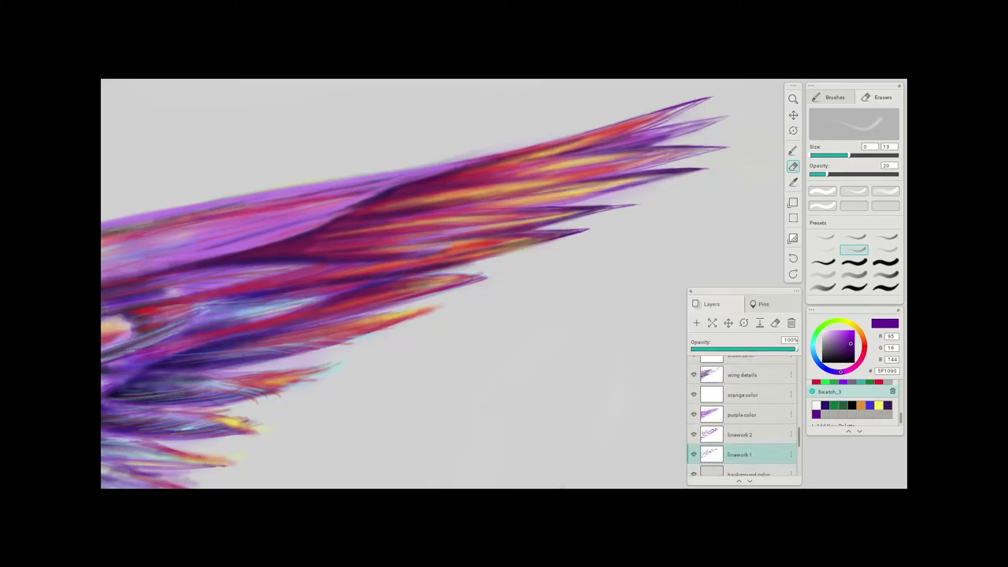
- Erase leftover haze below the feathers on the orange color, wing details, black color and both linework layers
left_click(743, 408)
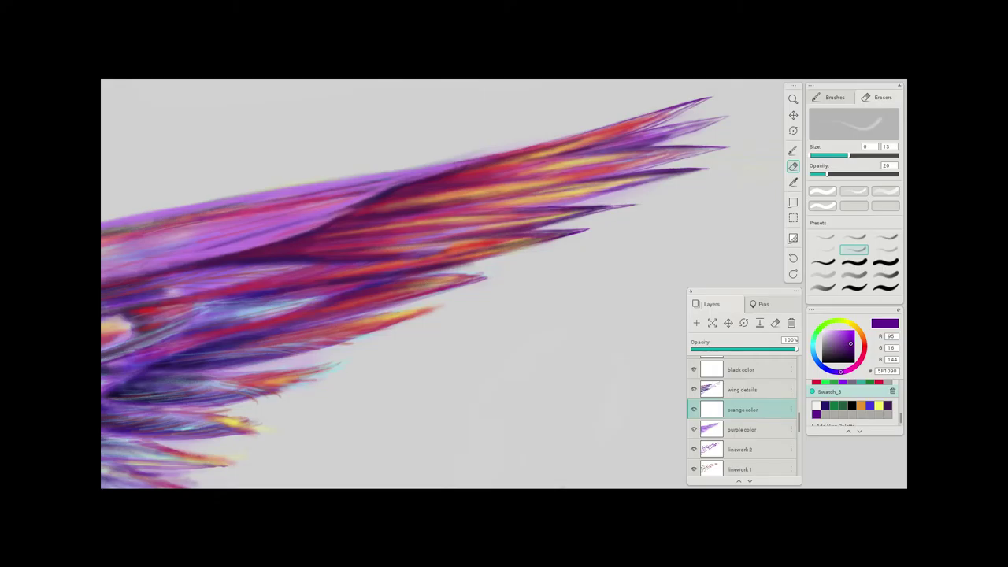
left_click(742, 389)
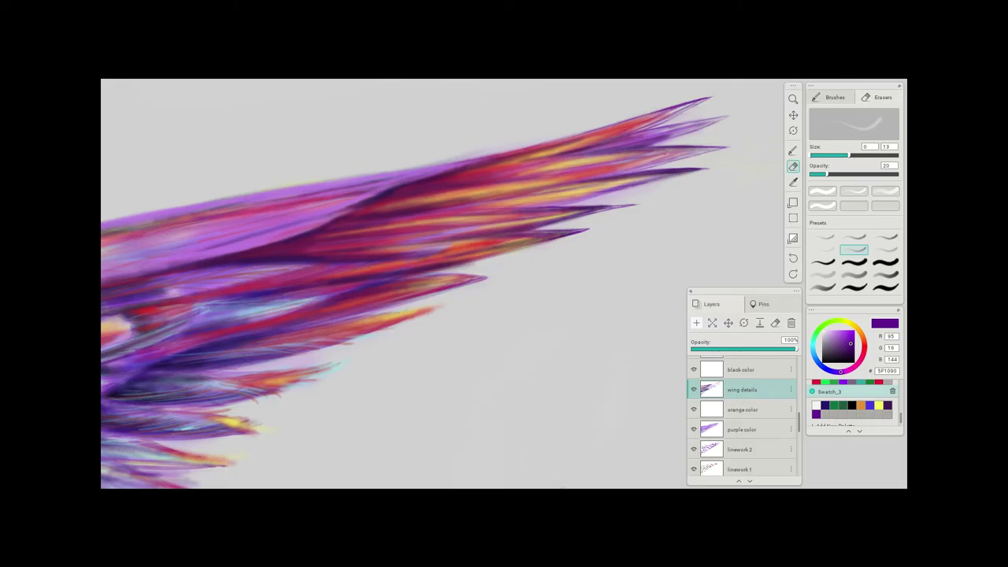
left_click(741, 369)
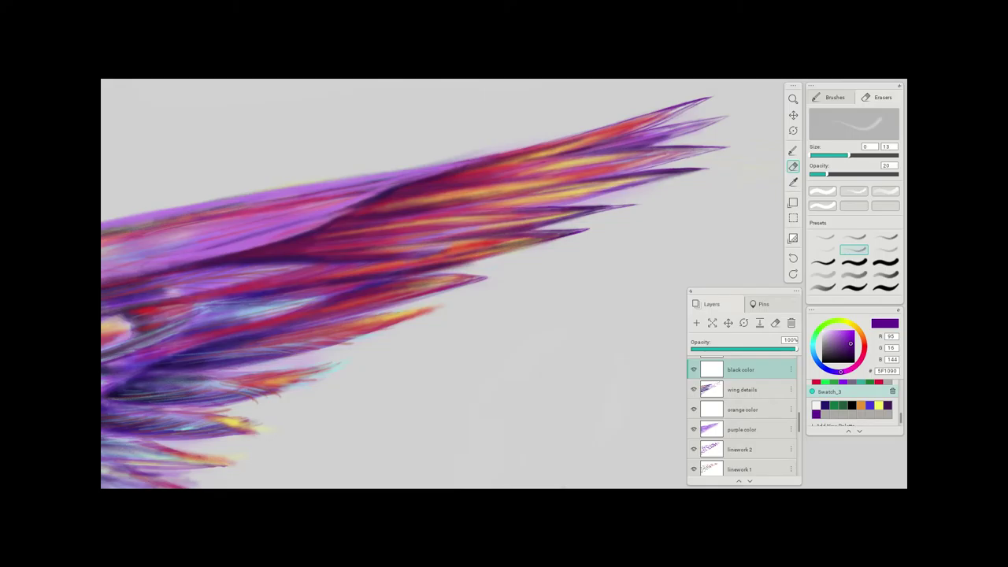
left_click(740, 449)
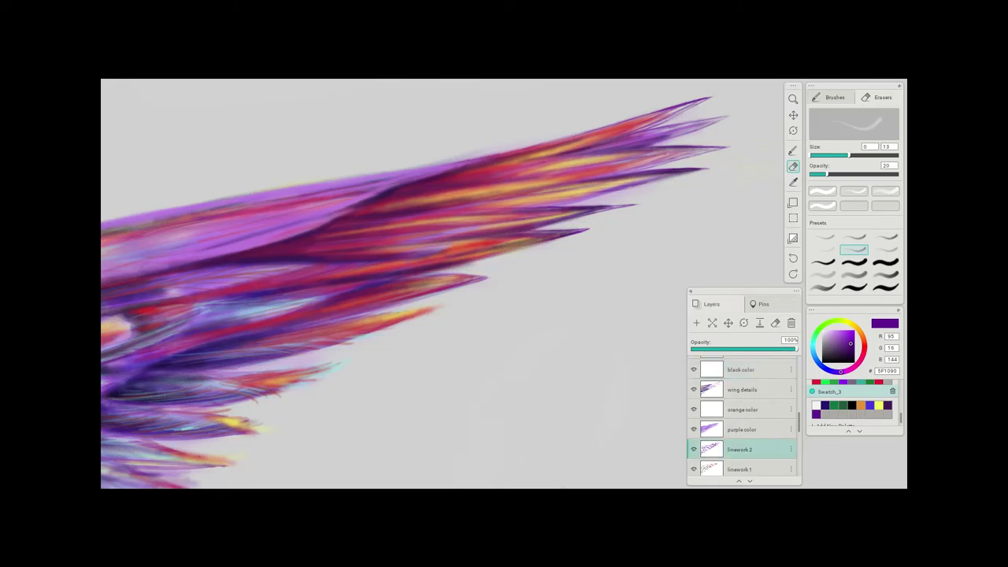
left_click(739, 469)
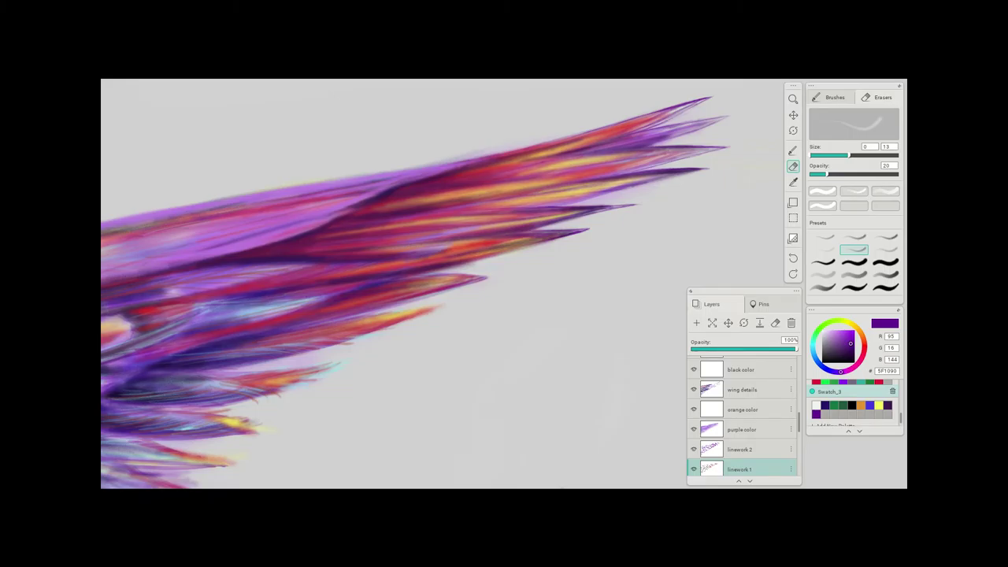
scroll(741, 418, "up", 3)
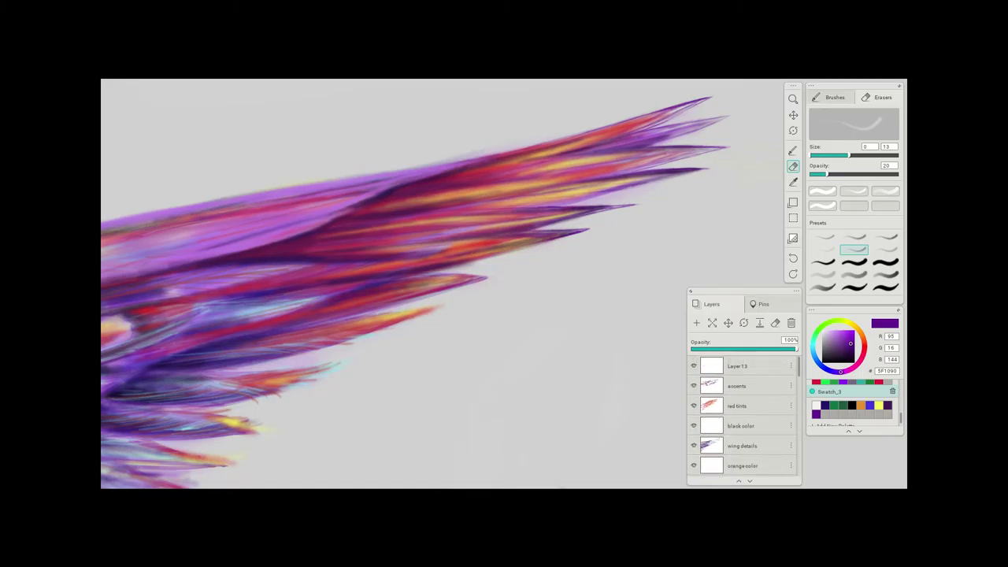
- On the accents layer, sharpen and outline the eighth feather tip from the top with purple strokes at brush size 6
left_click(742, 386)
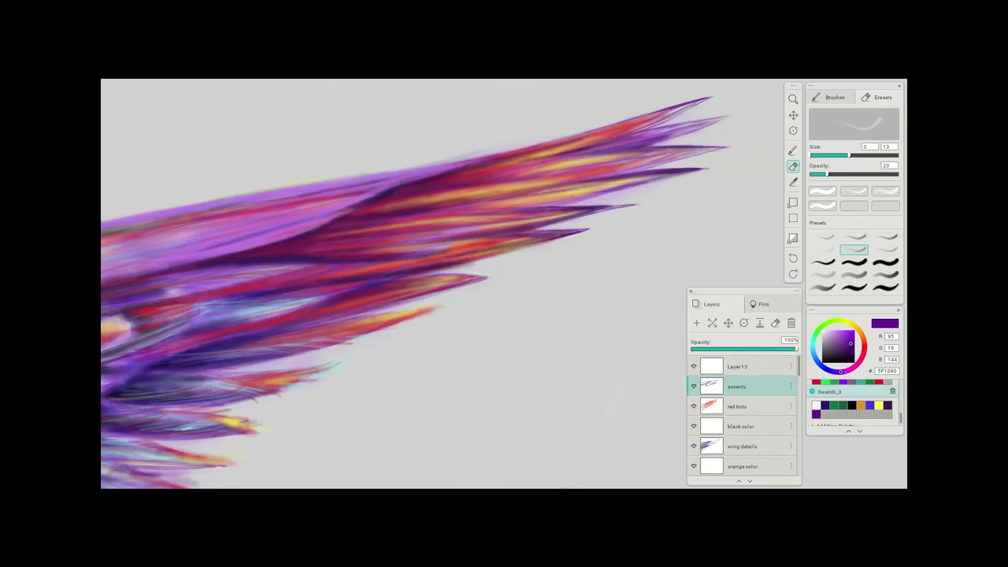
mouse_move(849, 156)
left_mouse_down()
mouse_move(862, 155)
mouse_move(825, 155)
left_mouse_up()
left_click(832, 97)
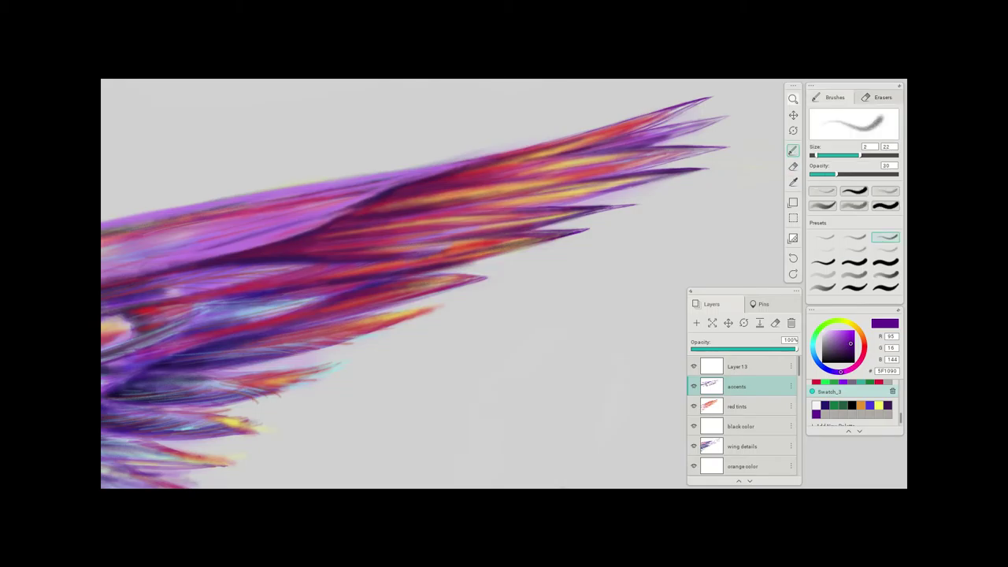
left_click_drag(860, 155, 832, 155)
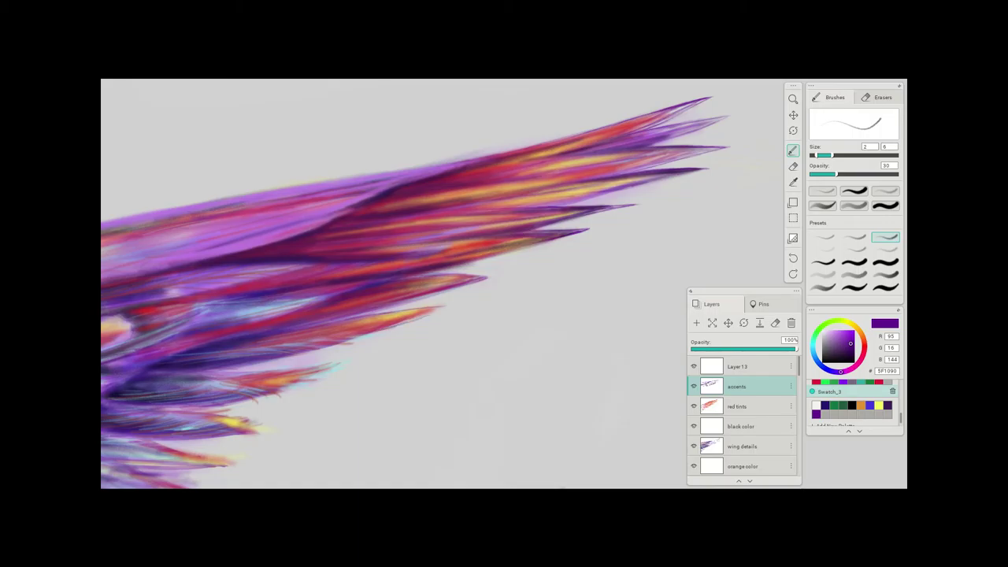
left_click_drag(422, 315, 443, 307)
left_click_drag(391, 326, 418, 317)
- Clean up the edges of the sharpened lower feathers with the eraser at size 18
key("e")
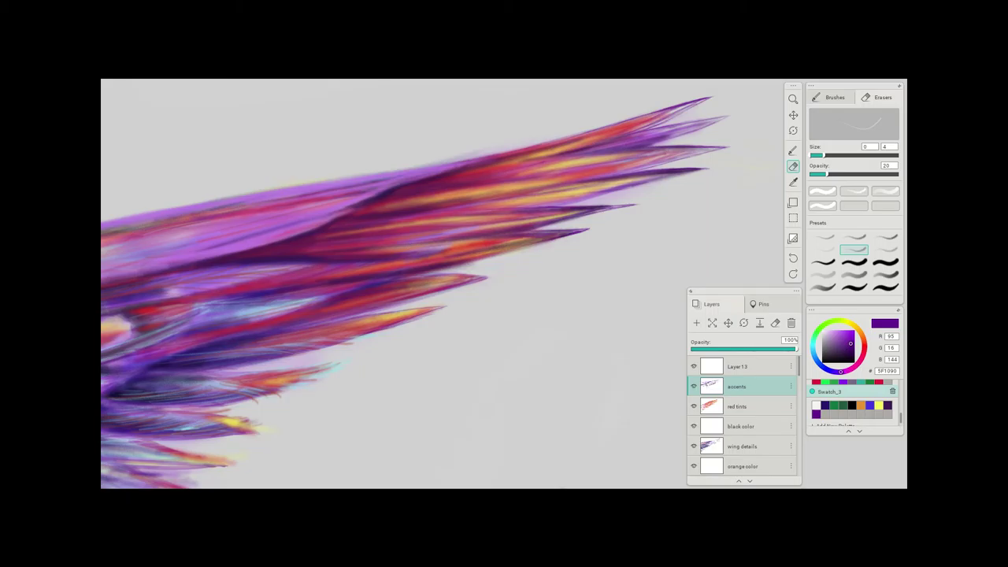
key("bracketleft")
key("bracketleft")
left_click_drag(814, 155, 855, 155)
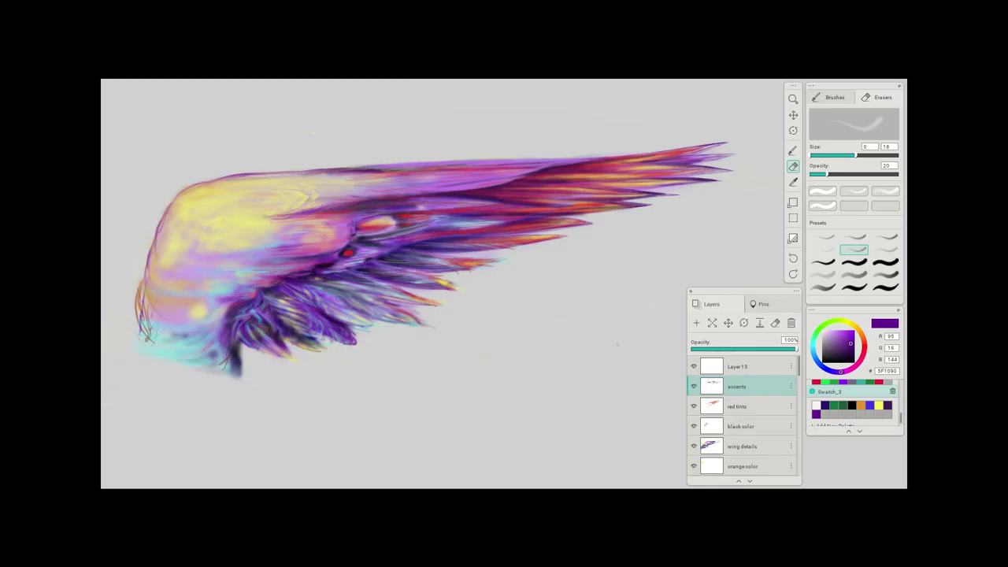
- Shade around the upper edge of the orange eye spot in dark purple 481D63 at brush size 39
scroll(369, 233, "up", 3)
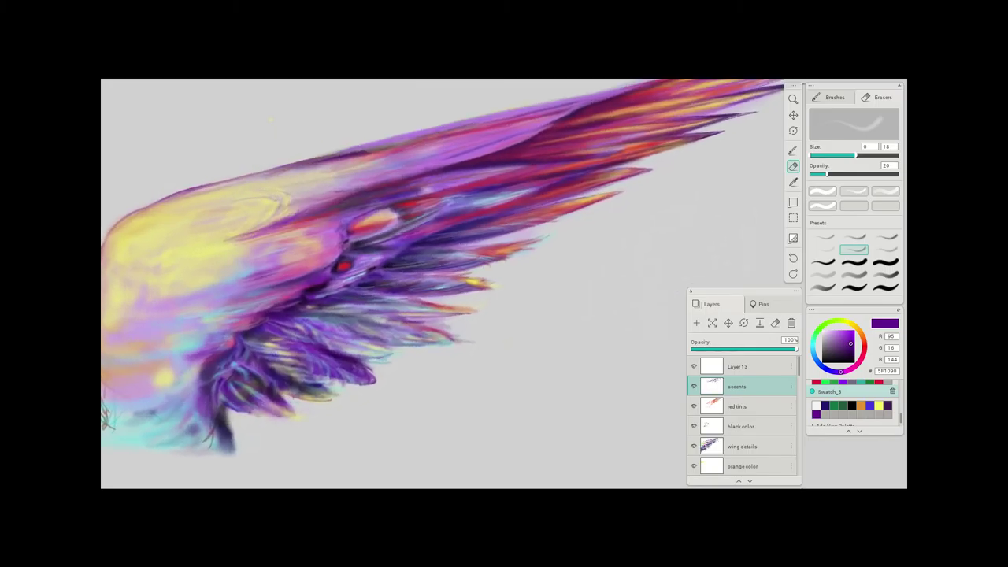
scroll(354, 249, "up", 1)
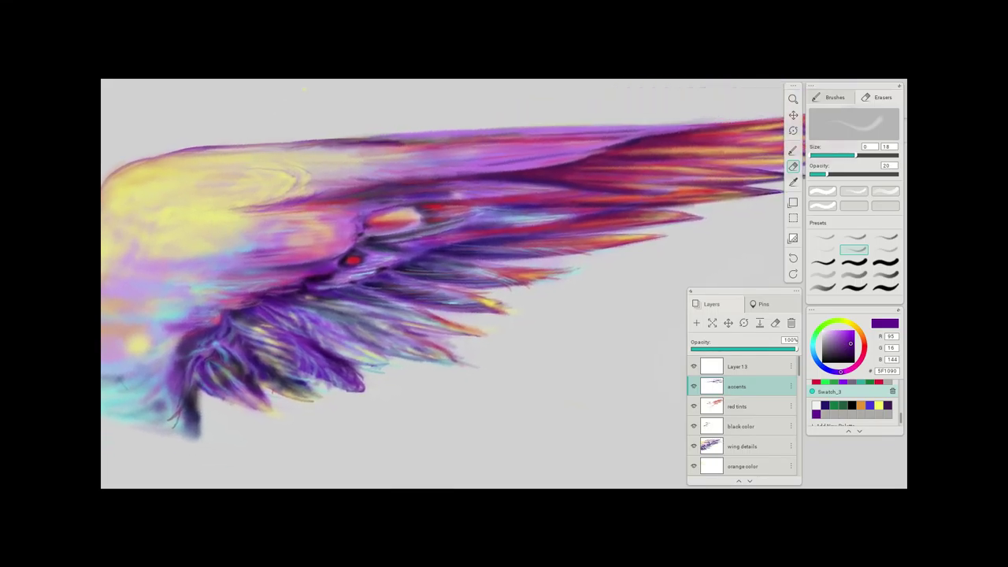
scroll(441, 260, "up", 1)
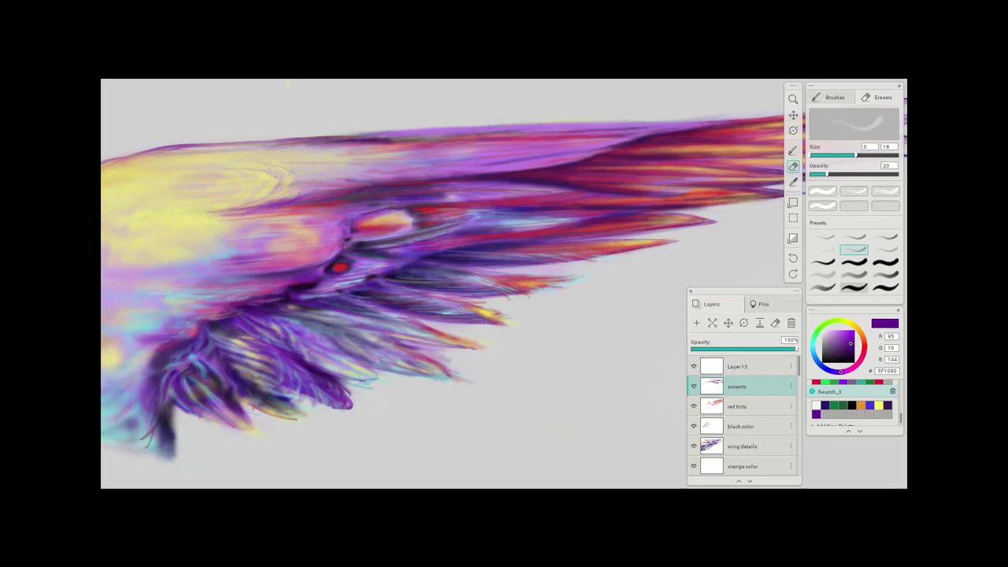
left_click(845, 349)
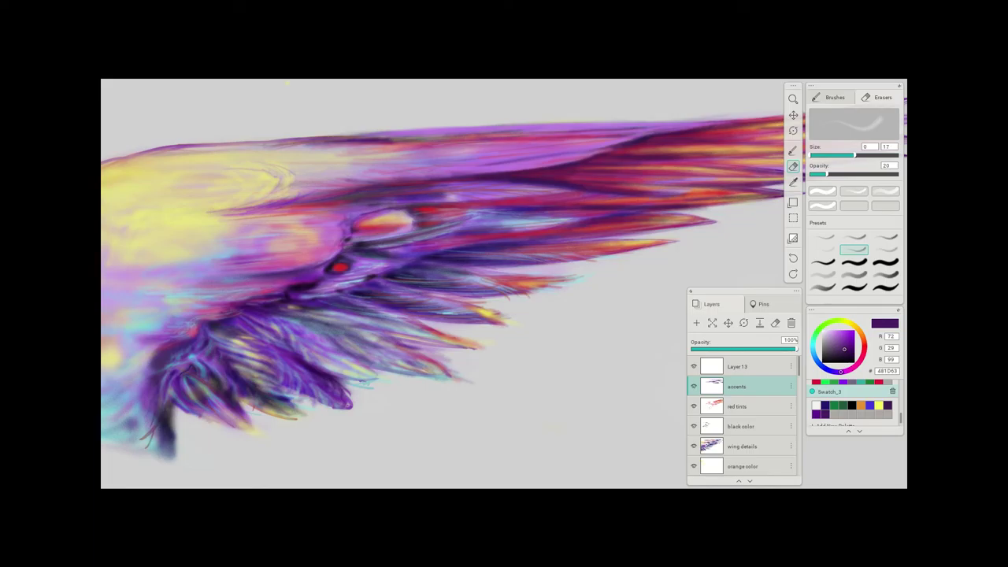
key("bracketright")
key("bracketright")
key("bracketright")
key("bracketright")
key("bracketright")
key("bracketright")
key("bracketright")
key("bracketright")
key("bracketright")
key("bracketright")
key("bracketright")
key("bracketright")
key("bracketright")
key("bracketright")
key("bracketright")
key("bracketright")
key("bracketright")
key("bracketright")
key("bracketright")
key("bracketright")
key("b")
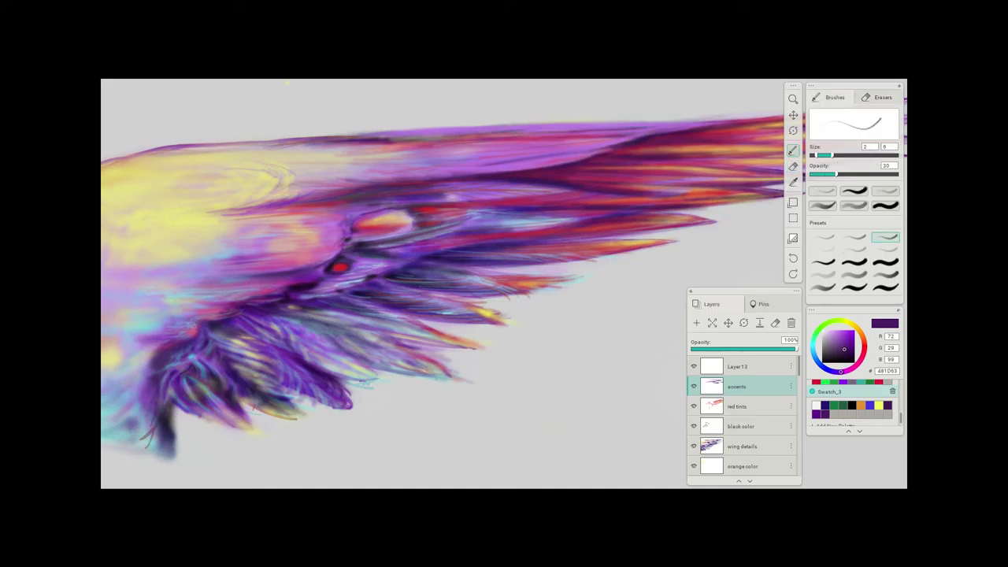
key("bracketright")
key("bracketright")
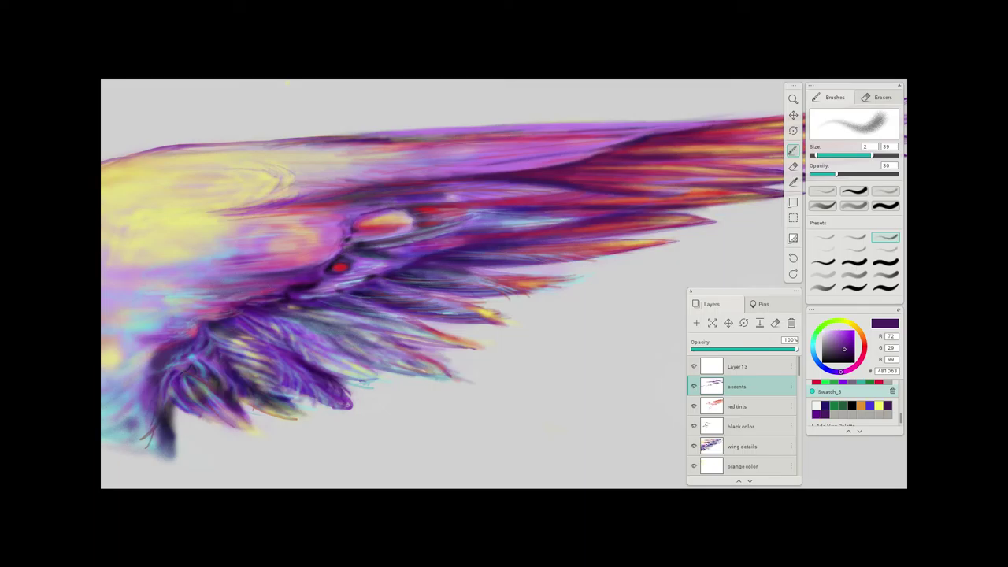
mouse_move(397, 212)
left_mouse_down()
mouse_move(372, 213)
mouse_move(405, 215)
mouse_move(364, 218)
left_mouse_up()
- Deepen the shadows between the feathers below the eye spots using muted purple 442E52 and near-black purple 210E2D
left_click(836, 352)
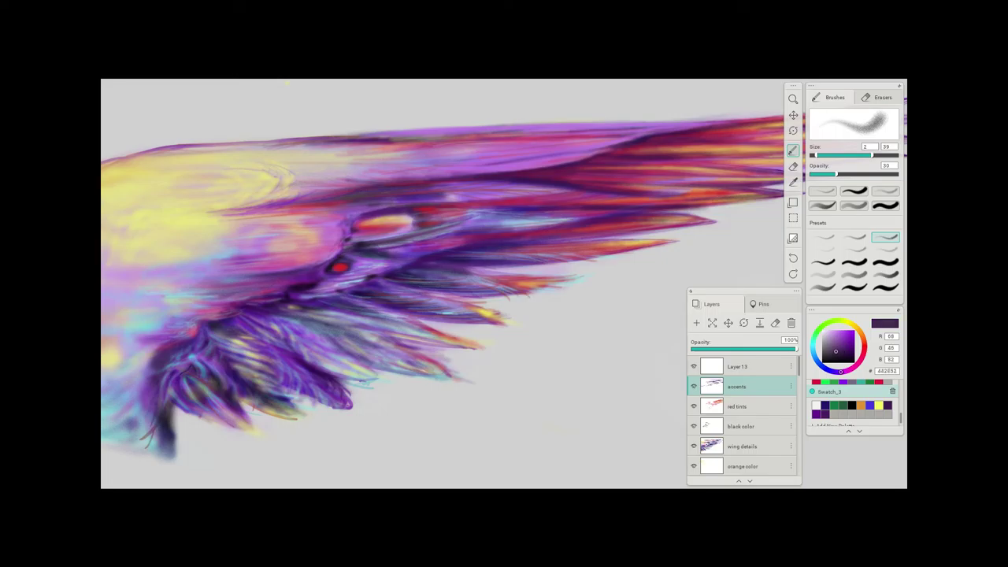
left_click_drag(393, 267, 406, 262)
left_click(844, 356)
left_click_drag(467, 271, 477, 269)
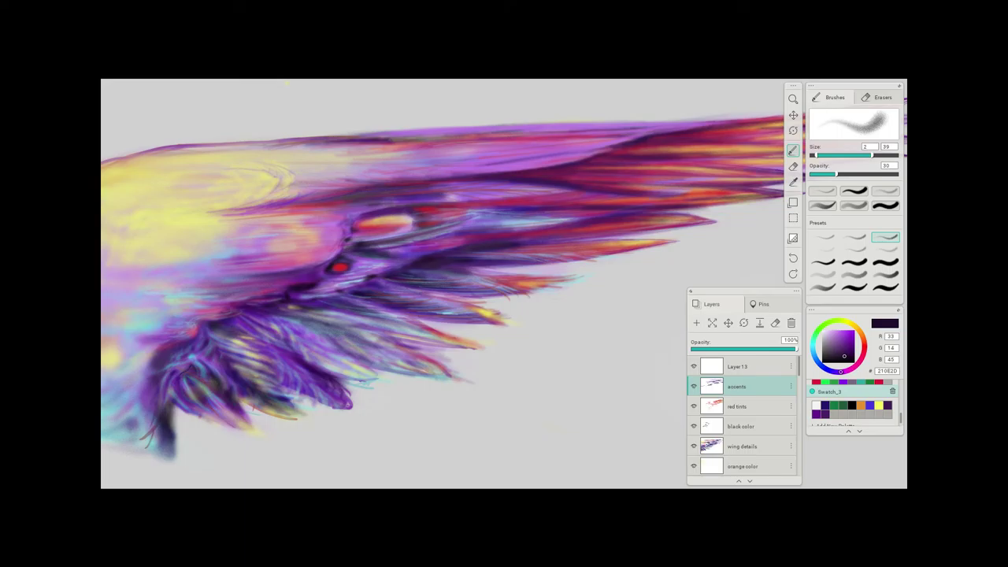
- Add near-black purple shadow strokes along the middle feathers, beside the orange spot and across the short lower feathers
left_click_drag(650, 215, 672, 216)
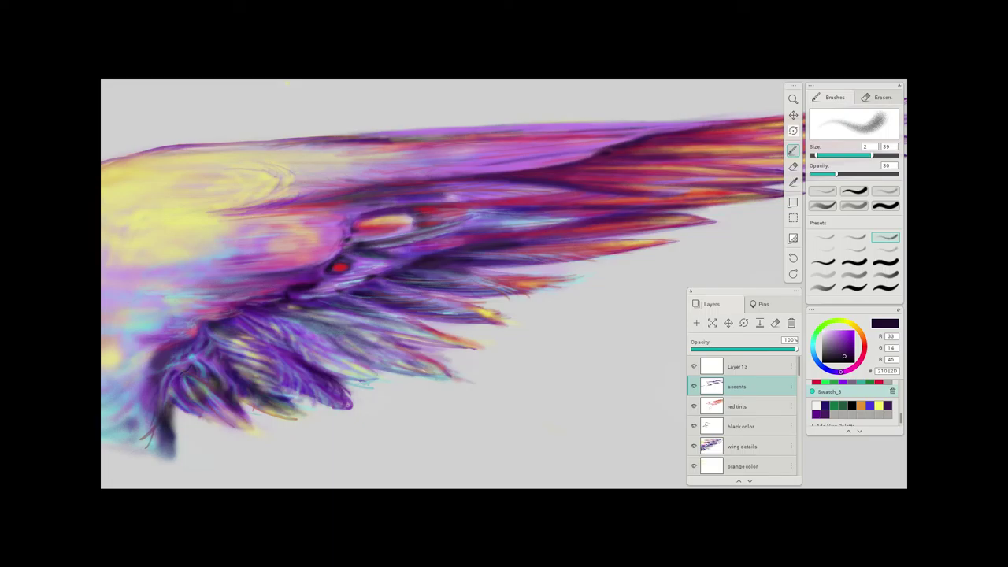
left_click_drag(479, 191, 561, 199)
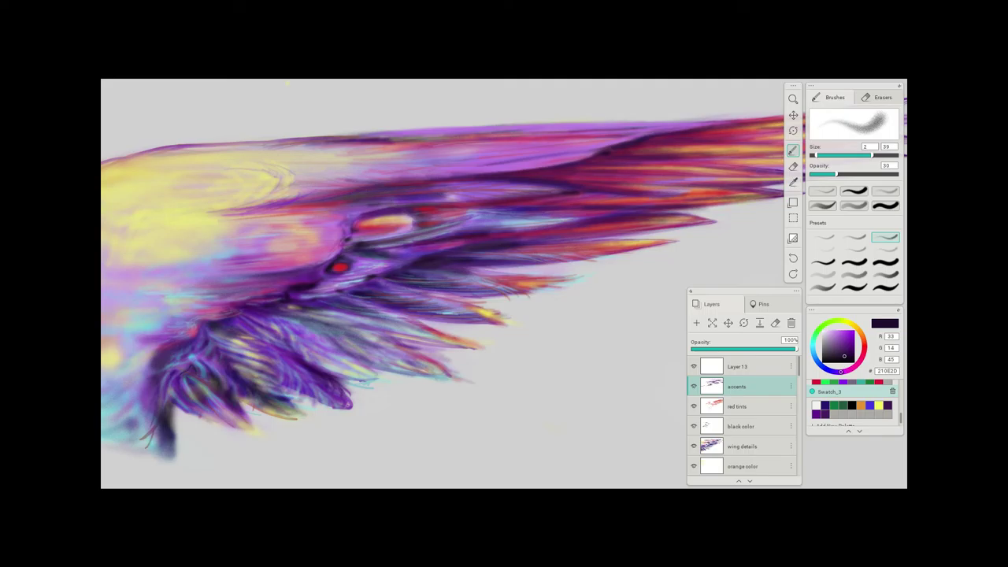
left_click_drag(506, 233, 538, 227)
left_click_drag(403, 272, 419, 269)
left_click_drag(288, 314, 345, 321)
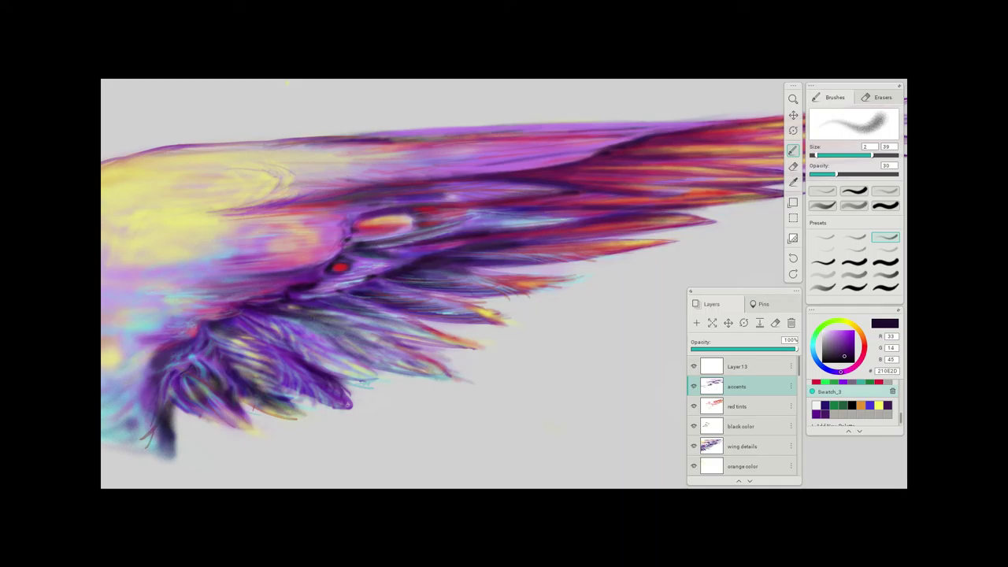
mouse_move(251, 318)
left_mouse_down()
mouse_move(314, 340)
mouse_move(270, 339)
mouse_move(285, 348)
left_mouse_up()
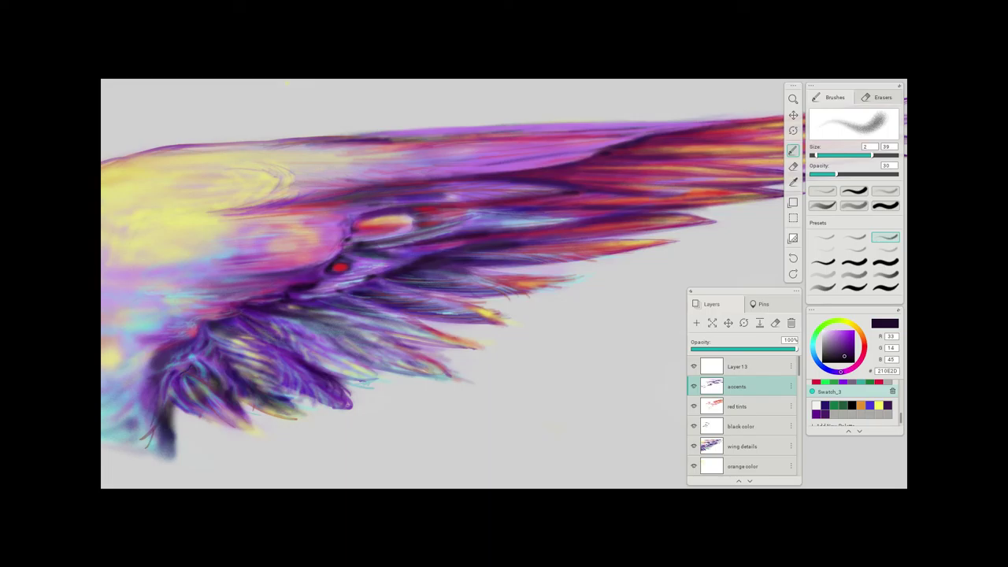
- Darken and lengthen the dark feather at the wing's lowest inner corner with near-black purple strokes
mouse_move(167, 438)
left_mouse_down()
mouse_move(172, 470)
mouse_move(182, 457)
left_mouse_up()
left_click_drag(175, 438, 183, 455)
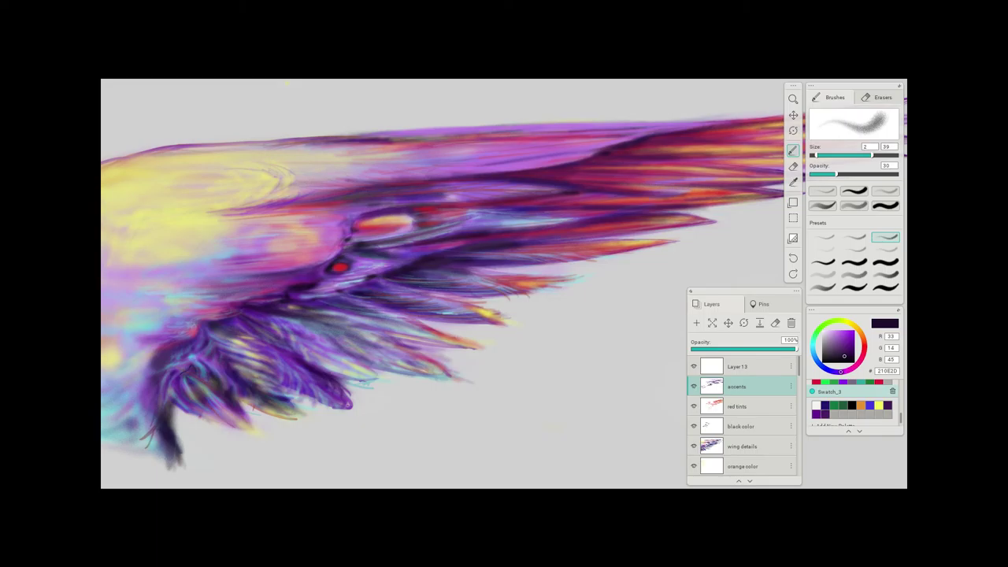
left_click_drag(170, 418, 175, 443)
scroll(422, 190, "down", 3)
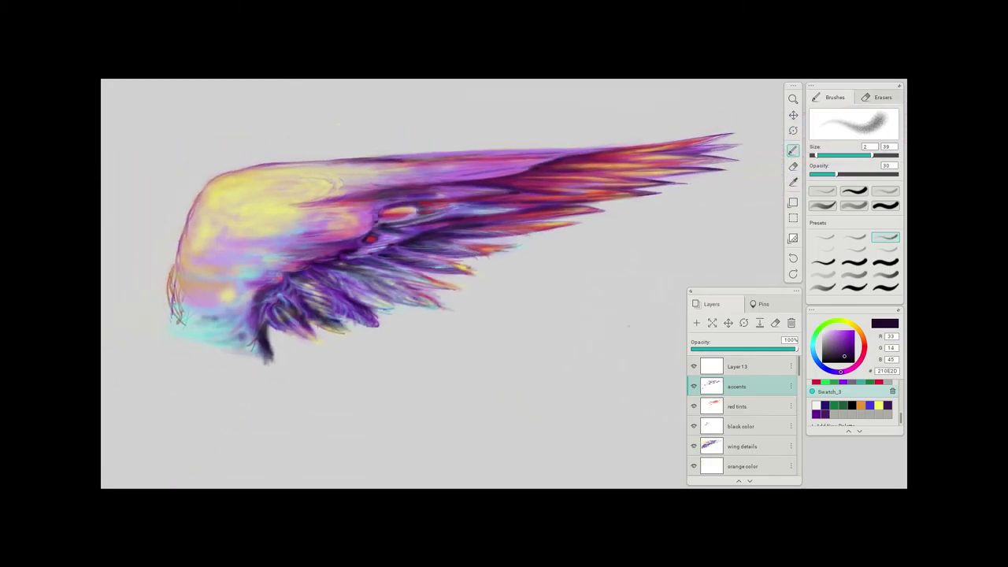
scroll(423, 230, "down", 1)
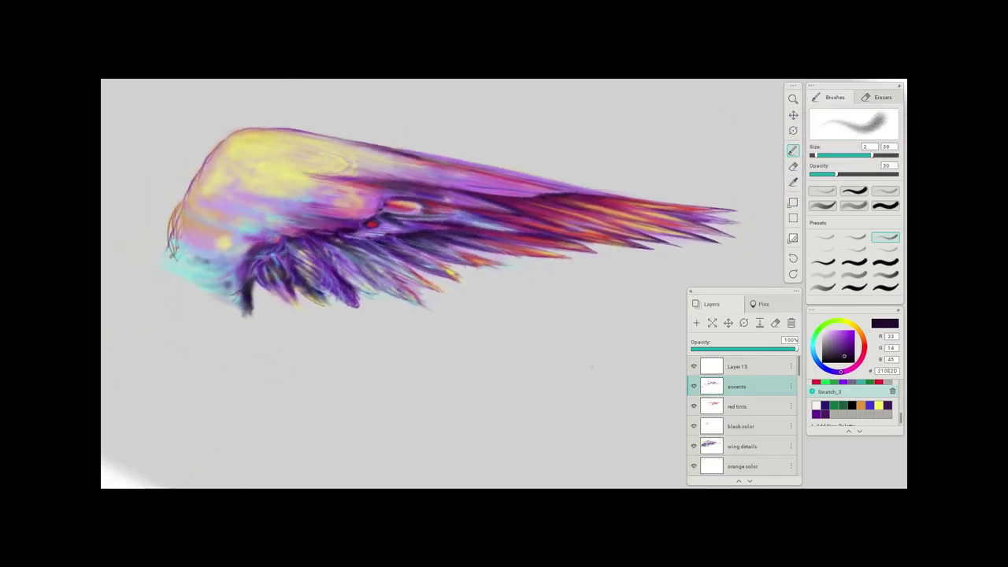
scroll(449, 228, "up", 1)
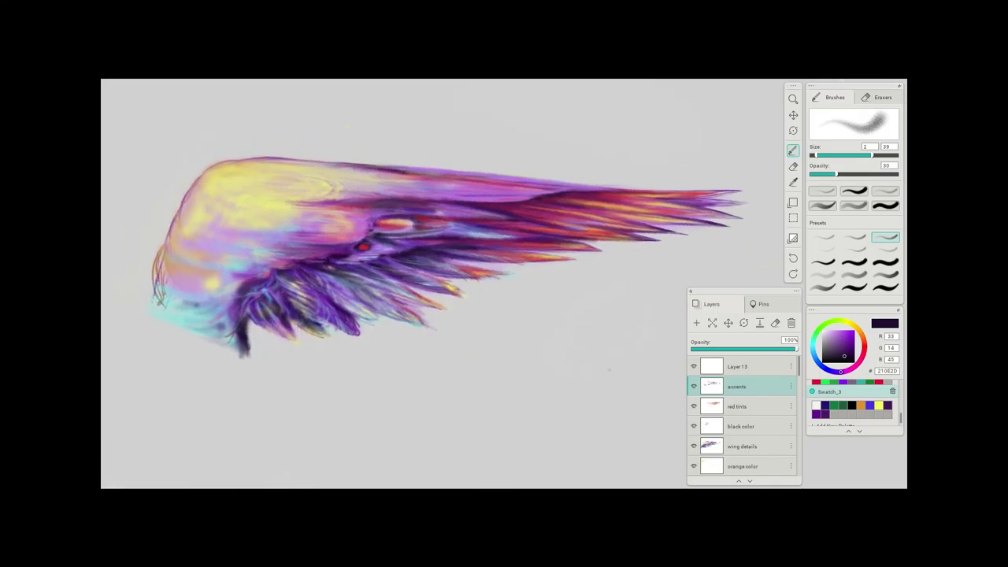
scroll(439, 238, "up", 2)
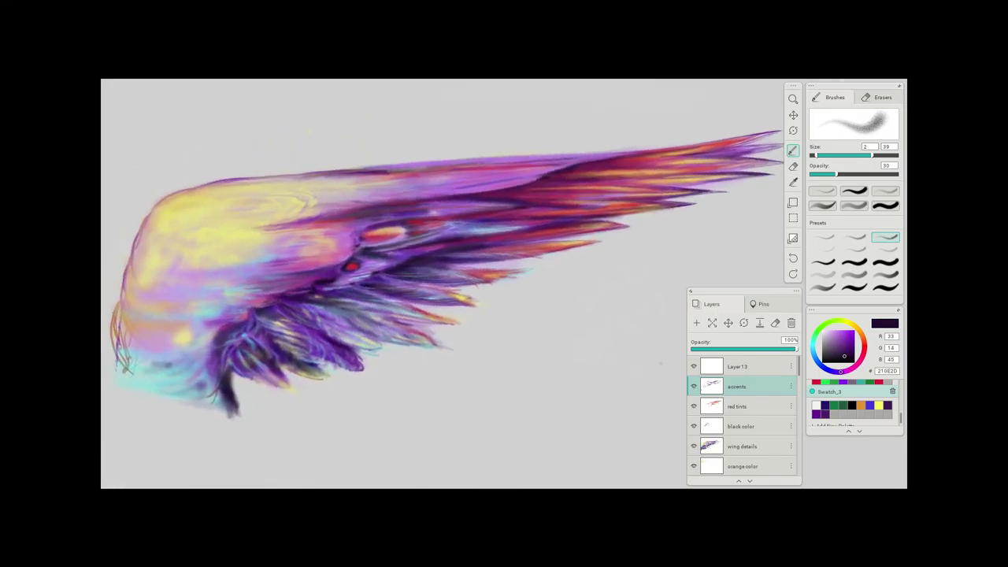
scroll(425, 279, "down", 1)
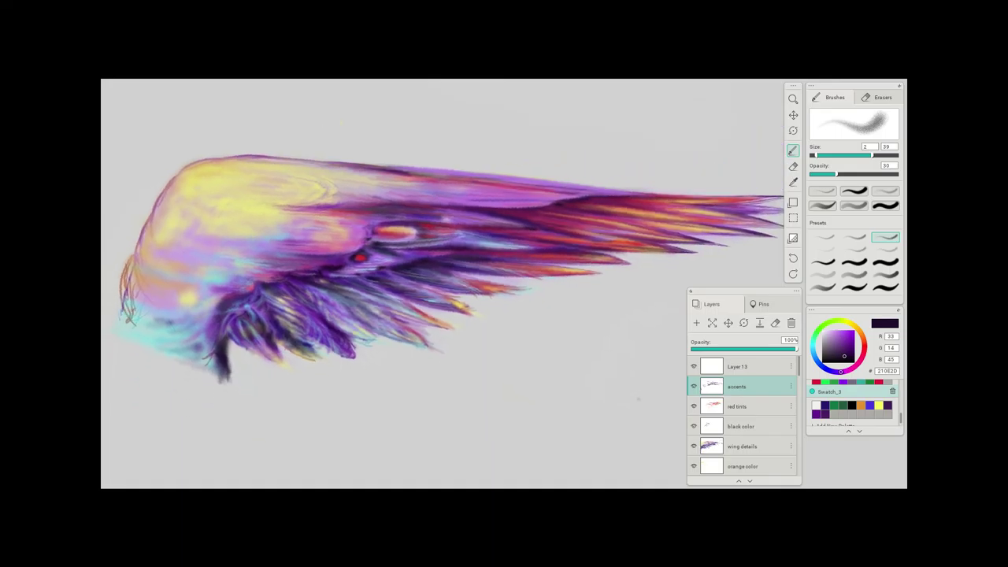
- Examine the whole wing at several angles and magnifications to review the dark accents and feather shading
scroll(394, 205, "down", 1)
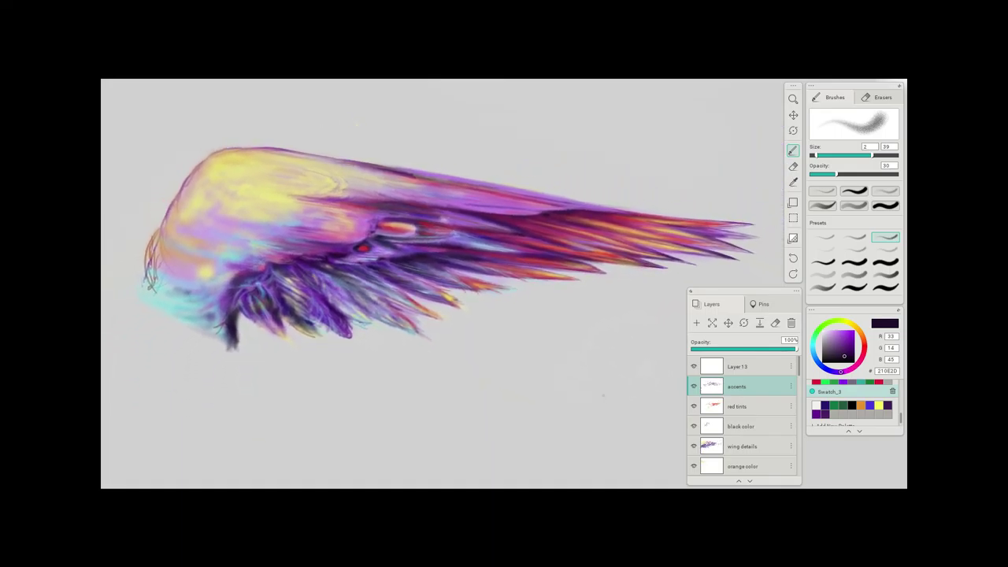
scroll(448, 248, "up", 1)
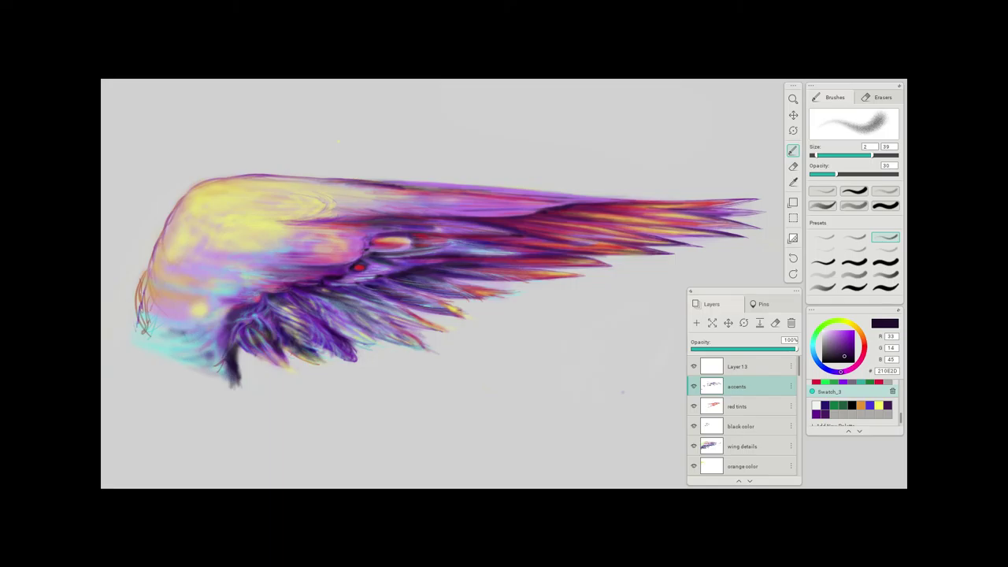
scroll(453, 280, "down", 1)
scroll(452, 280, "up", 1)
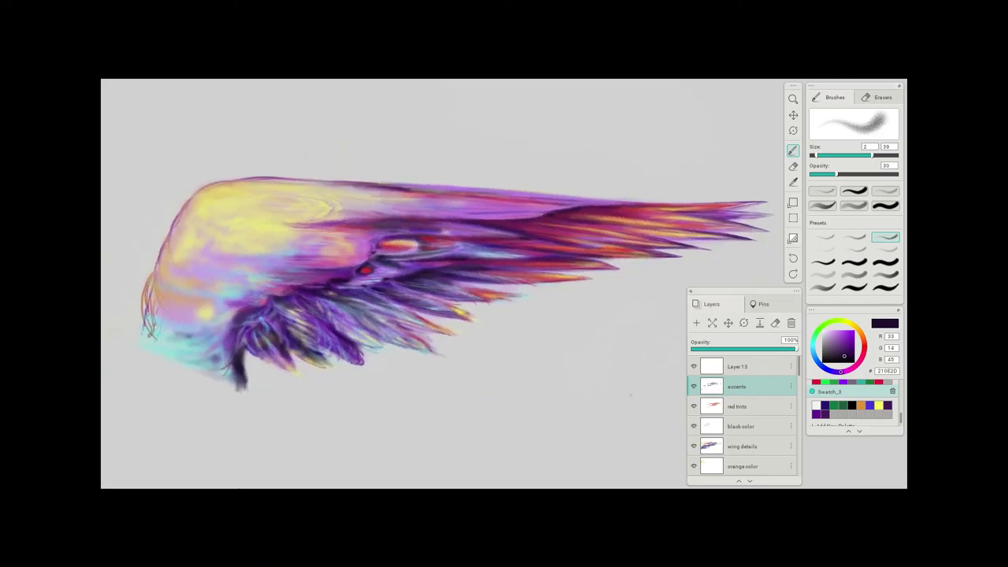
scroll(453, 287, "up", 1)
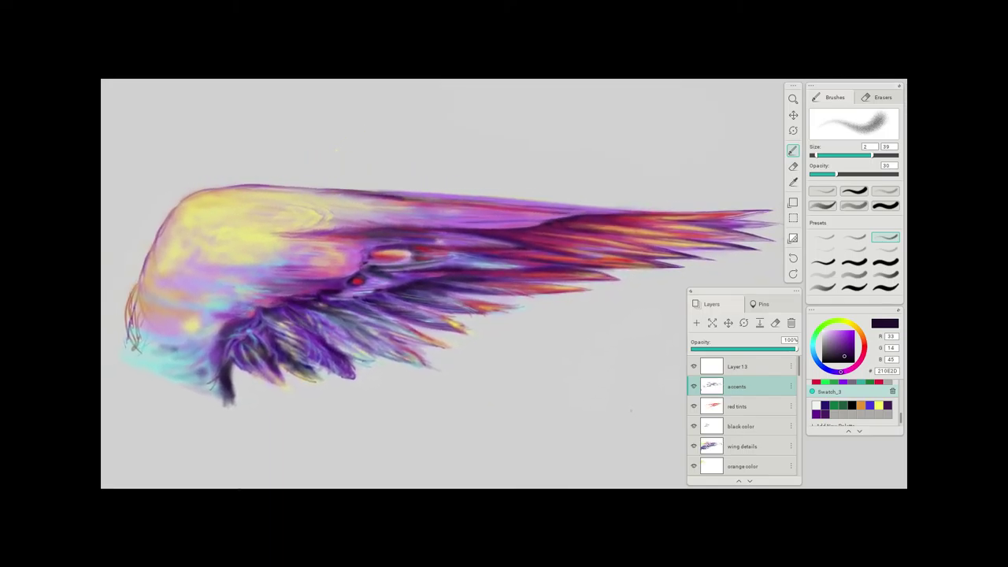
scroll(449, 288, "down", 1)
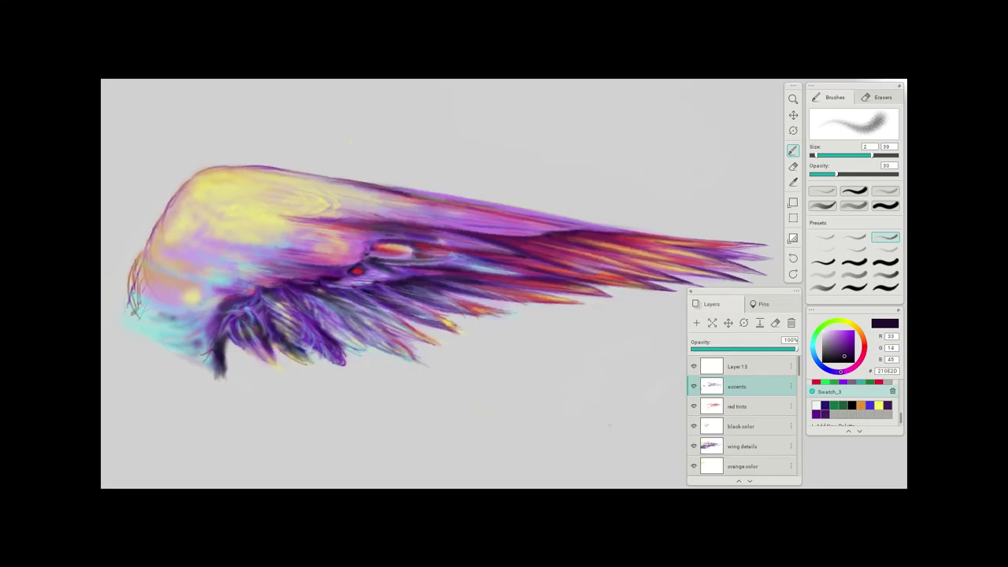
scroll(449, 272, "down", 1)
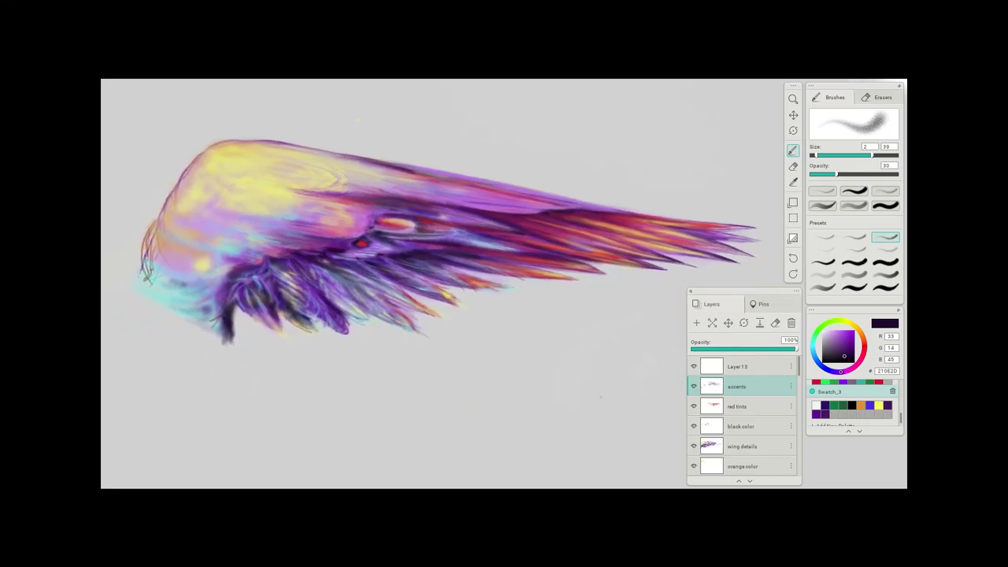
scroll(437, 221, "up", 1)
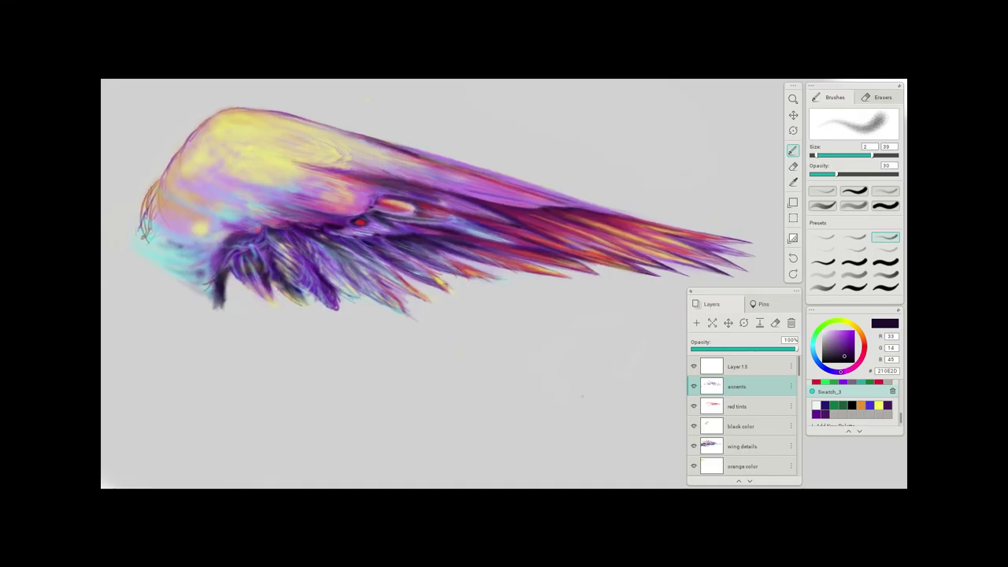
left_click_drag(586, 416, 604, 395)
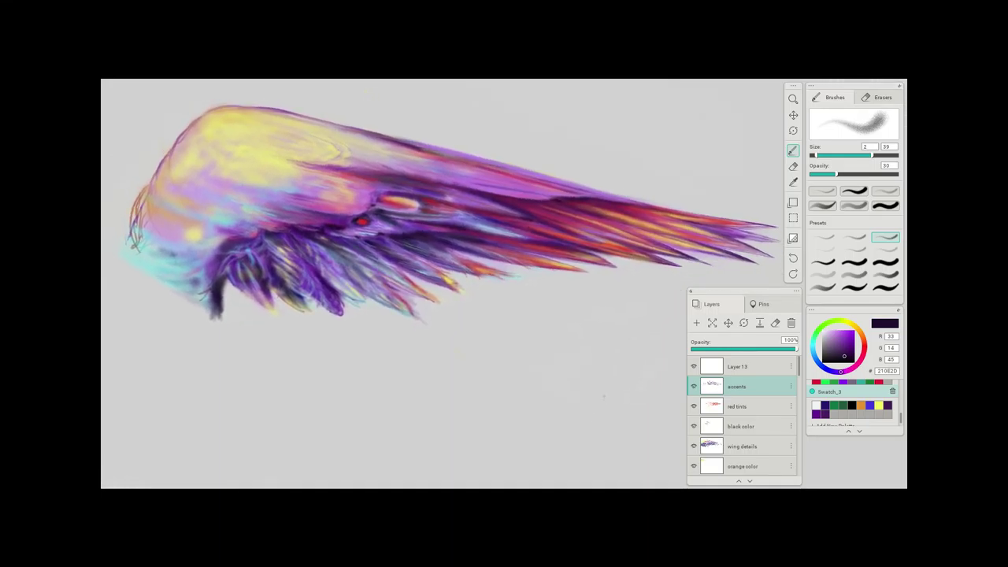